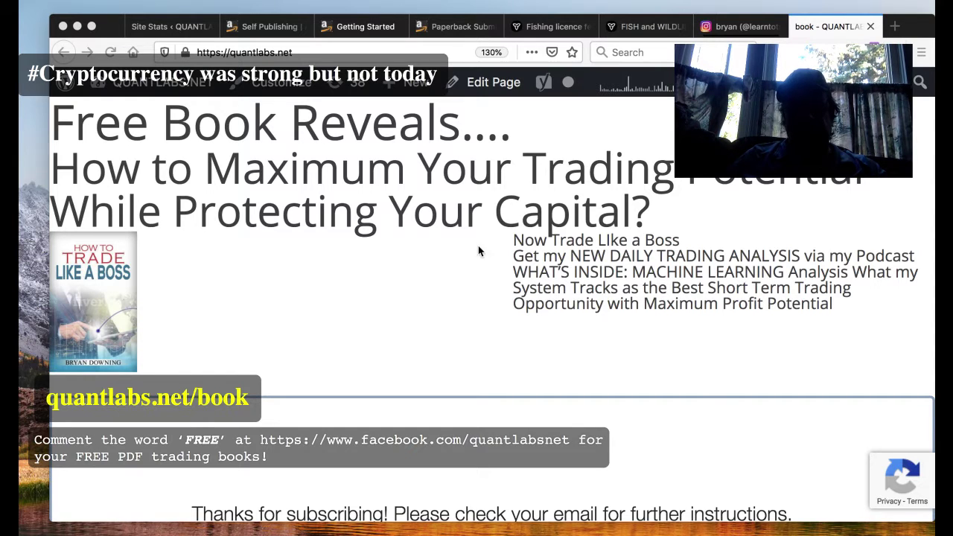
# Focus the Firefox window and select the current page address
pyautogui.click(196, 52)
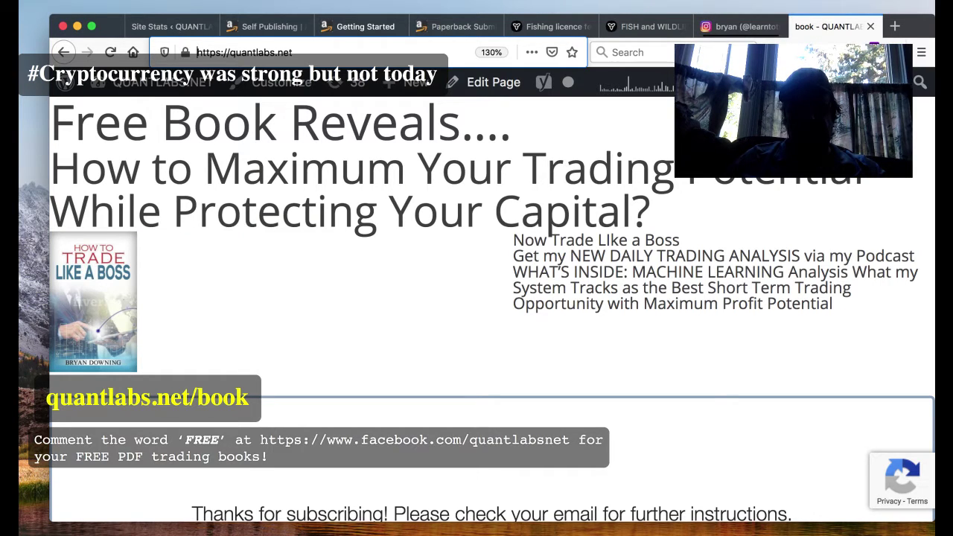
pyautogui.click(197, 52)
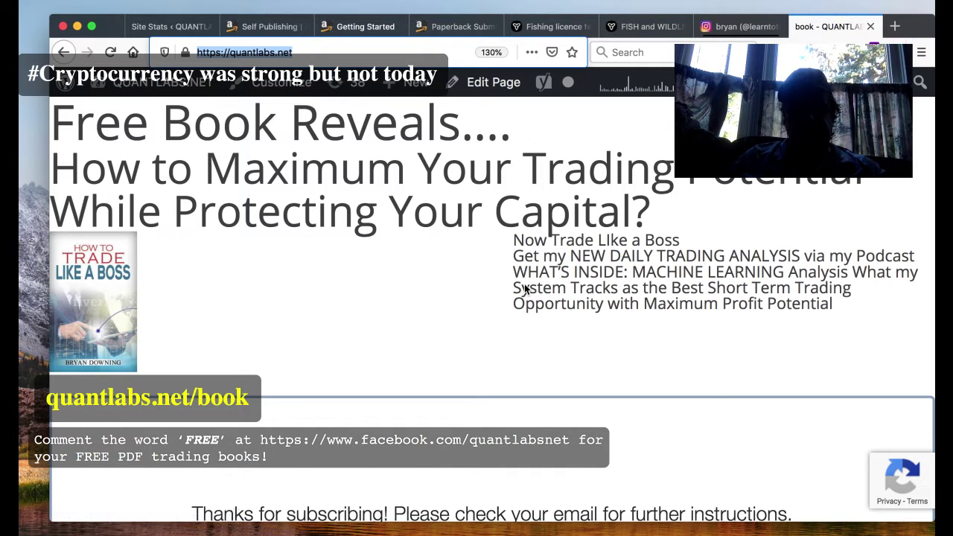
pyautogui.scroll(-3, 525, 289)
pyautogui.scroll(3, 524, 285)
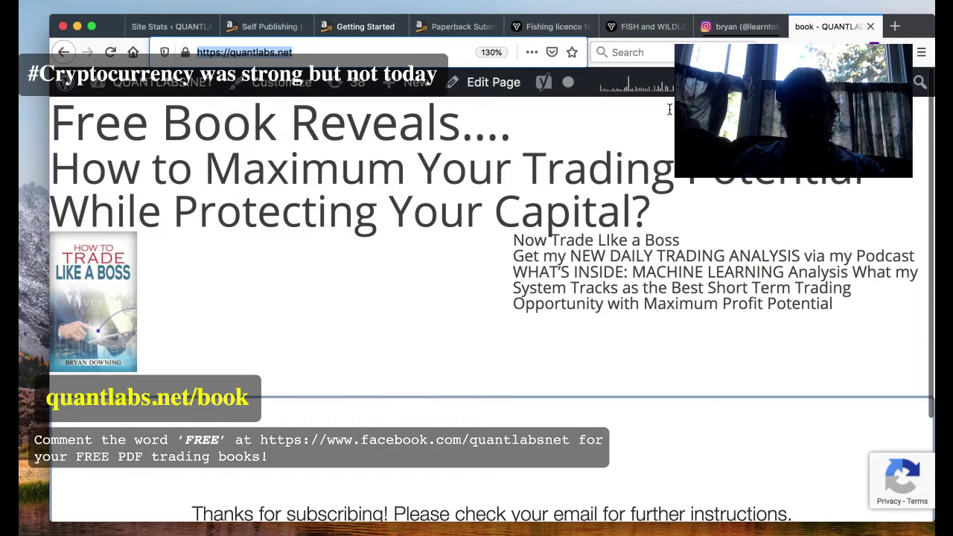
# View the Instagram trading profile, mark its name in the address, then return to MotiveWave's Alert History
pyautogui.click(741, 26)
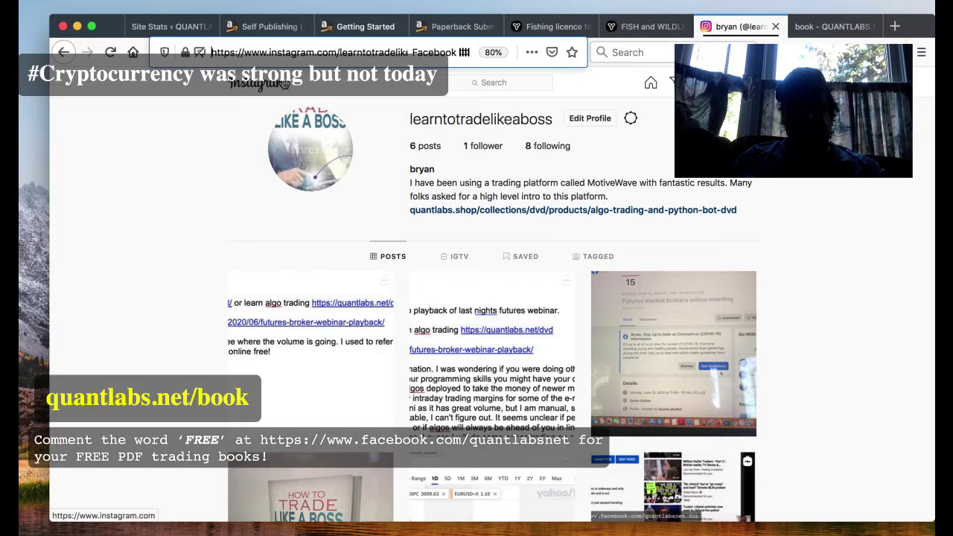
pyautogui.scroll(-1, 350, 74)
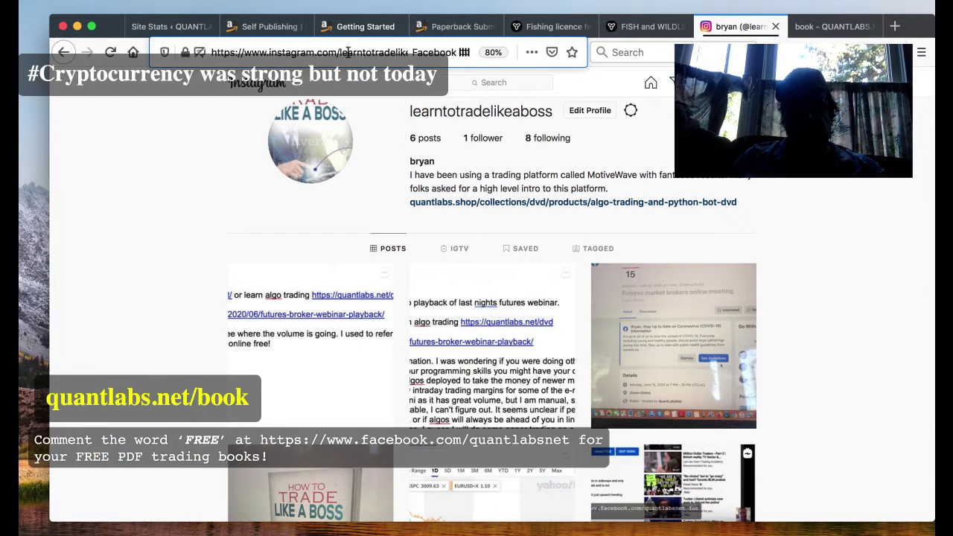
pyautogui.moveTo(339, 52); pyautogui.dragTo(422, 58)
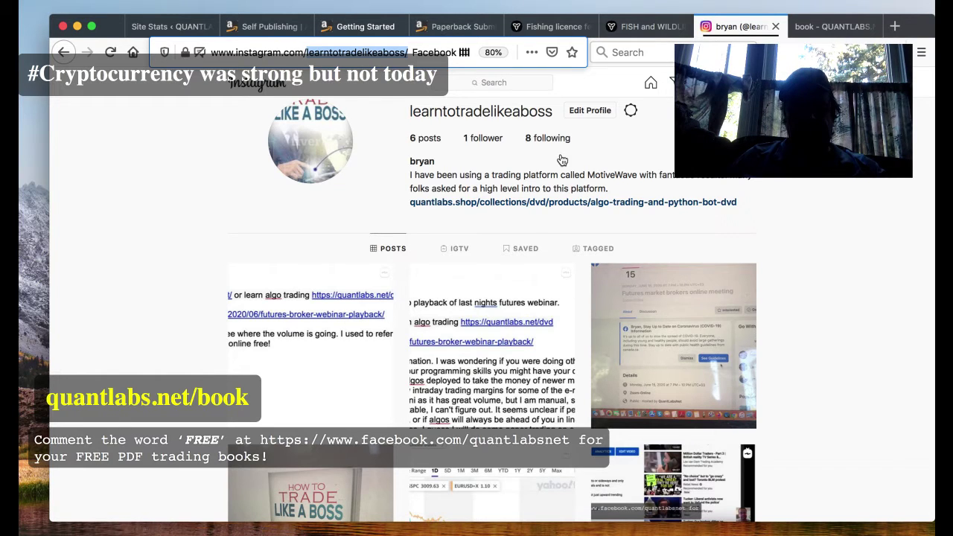
pyautogui.scroll(-3, 588, 168)
pyautogui.scroll(4, 607, 169)
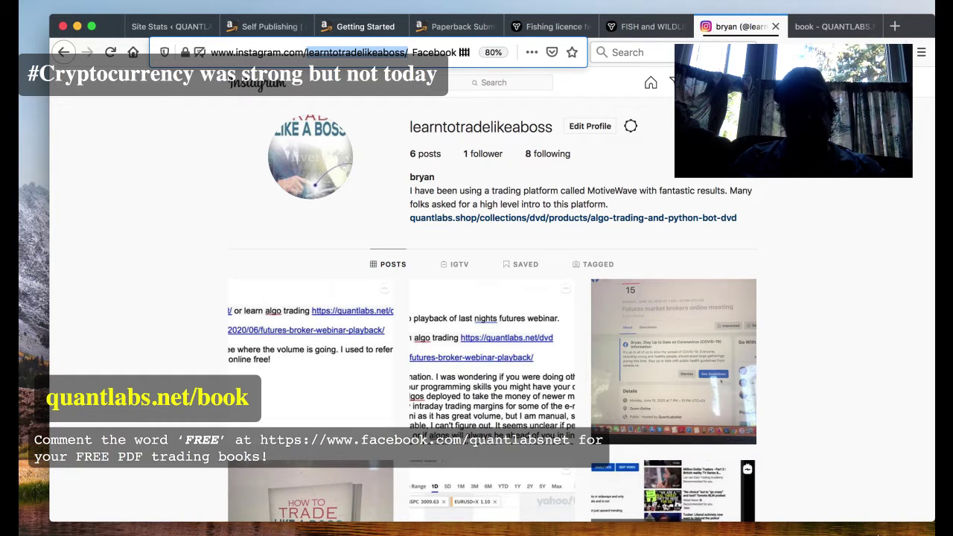
pyautogui.press('super+Tab')
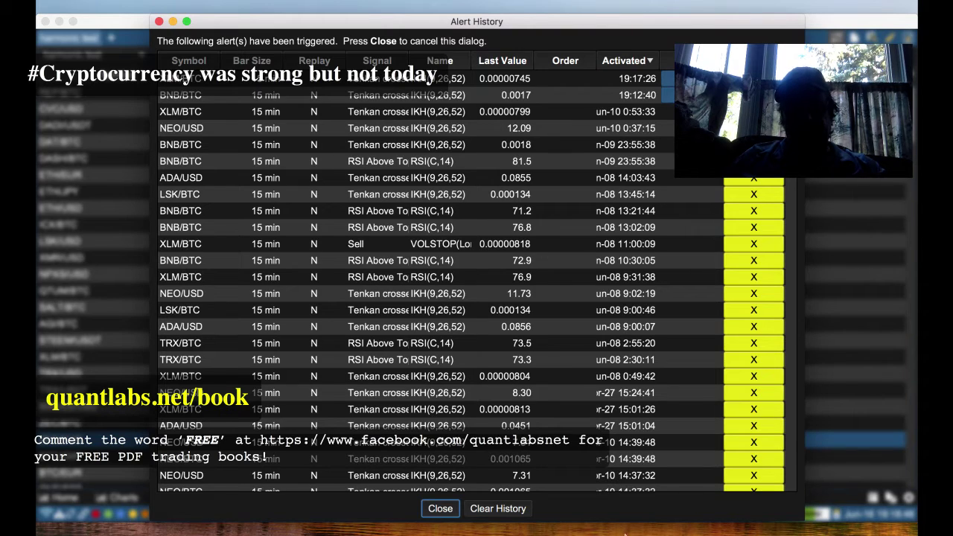
# Bring up riskon.log and scroll back from line 1746 to the 2020-06-15 Risk-on readings
pyautogui.press('super+Tab')
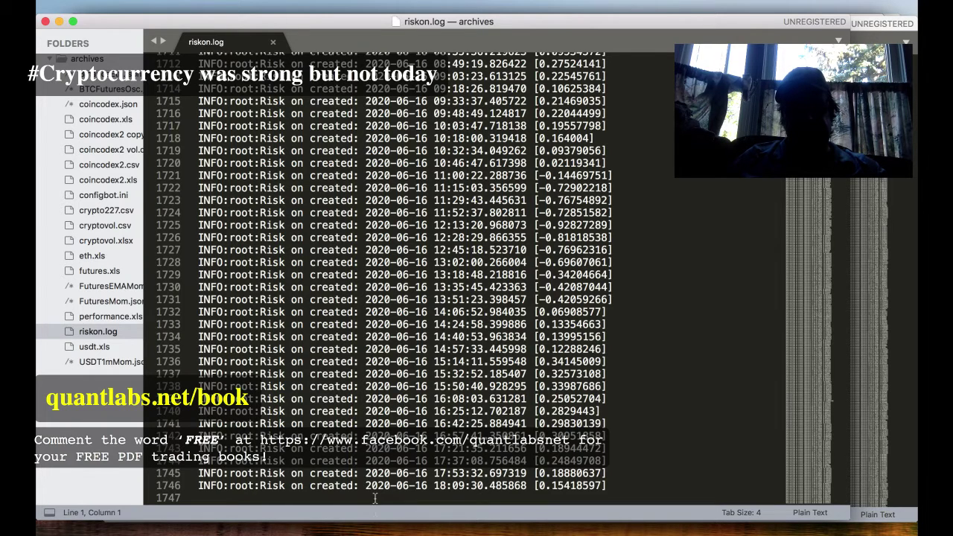
pyautogui.click(609, 485)
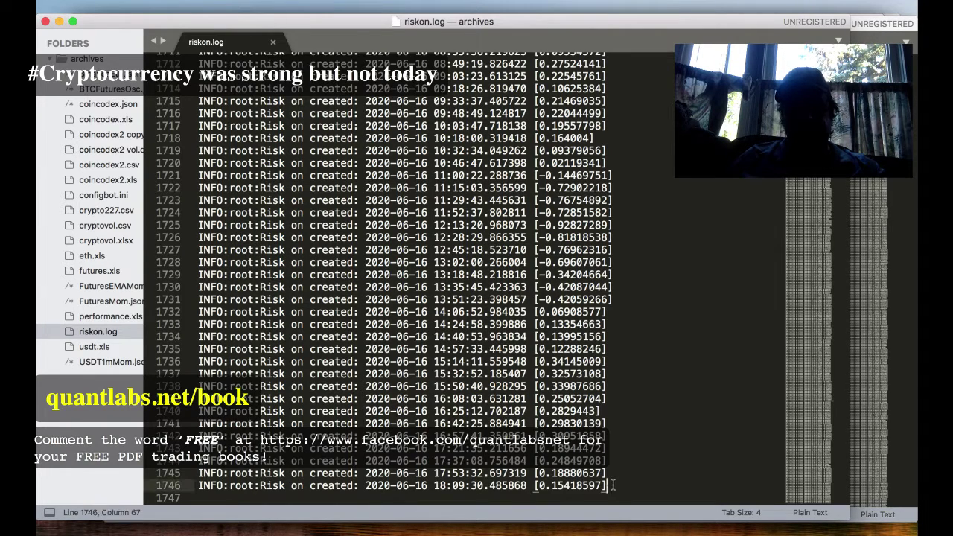
pyautogui.scroll(10, 402, 276)
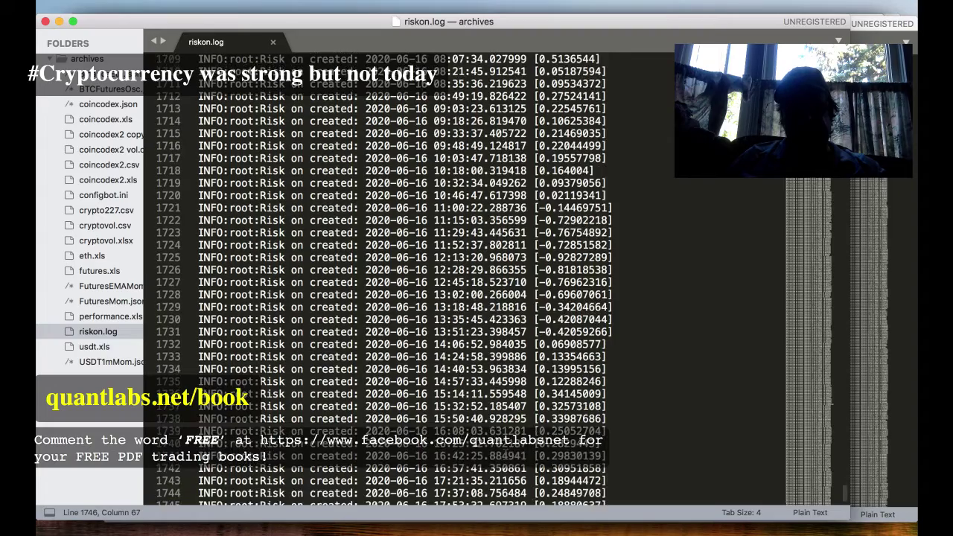
pyautogui.scroll(4, 402, 276)
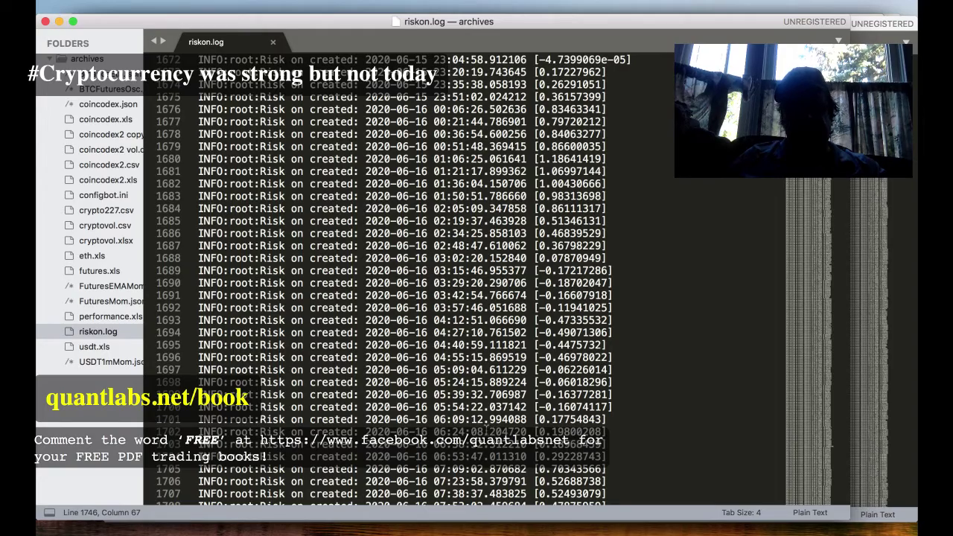
pyautogui.scroll(2, 457, 425)
pyautogui.scroll(8, 455, 422)
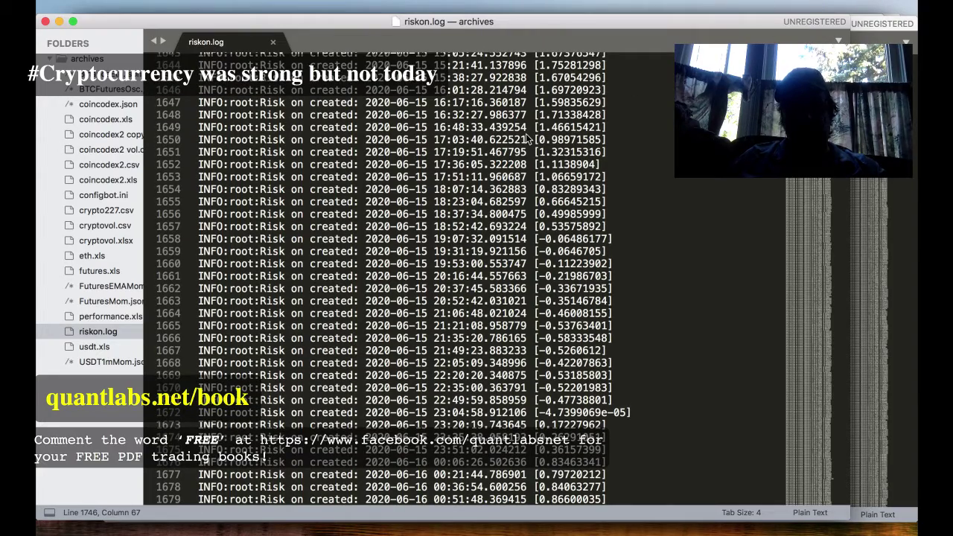
pyautogui.scroll(4, 415, 215)
pyautogui.scroll(3, 415, 216)
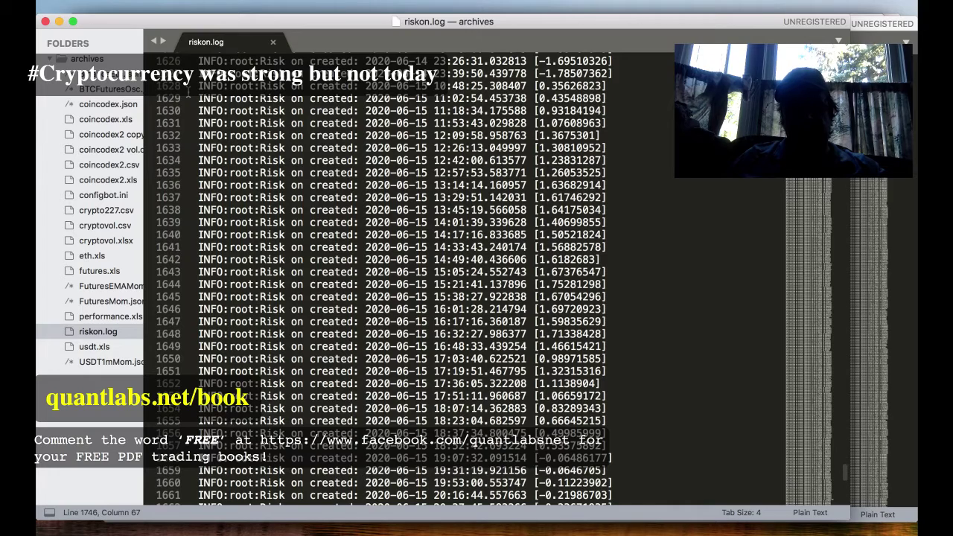
pyautogui.scroll(-1, 236, 113)
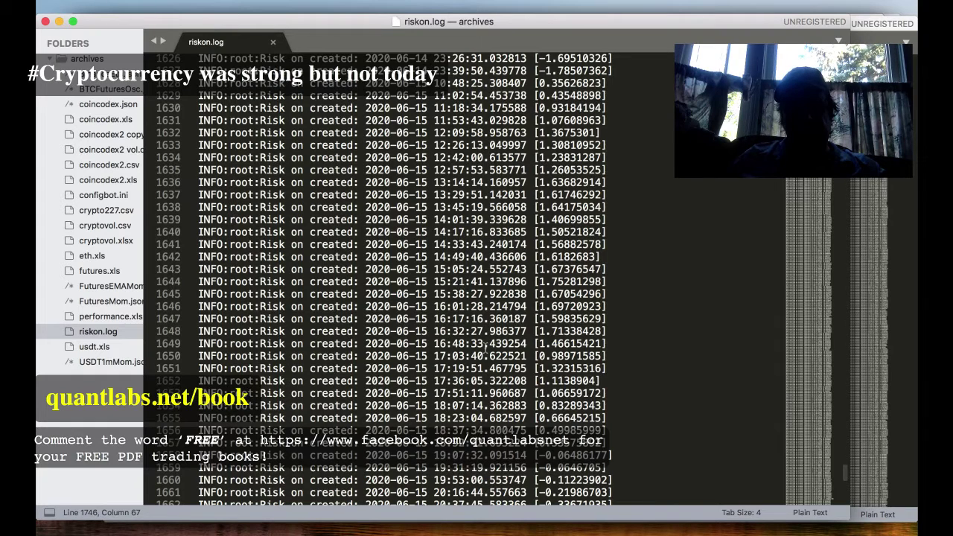
pyautogui.scroll(-1, 486, 348)
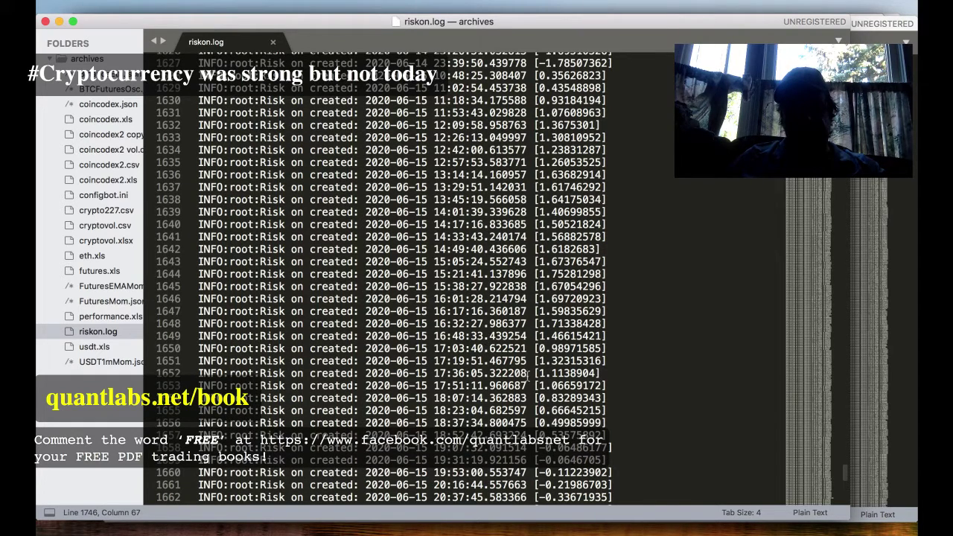
pyautogui.scroll(-1, 548, 386)
# Select the 26-line block of June 15 Risk-on entries from line 1628 to 1653
pyautogui.moveTo(617, 395); pyautogui.dragTo(356, 360)
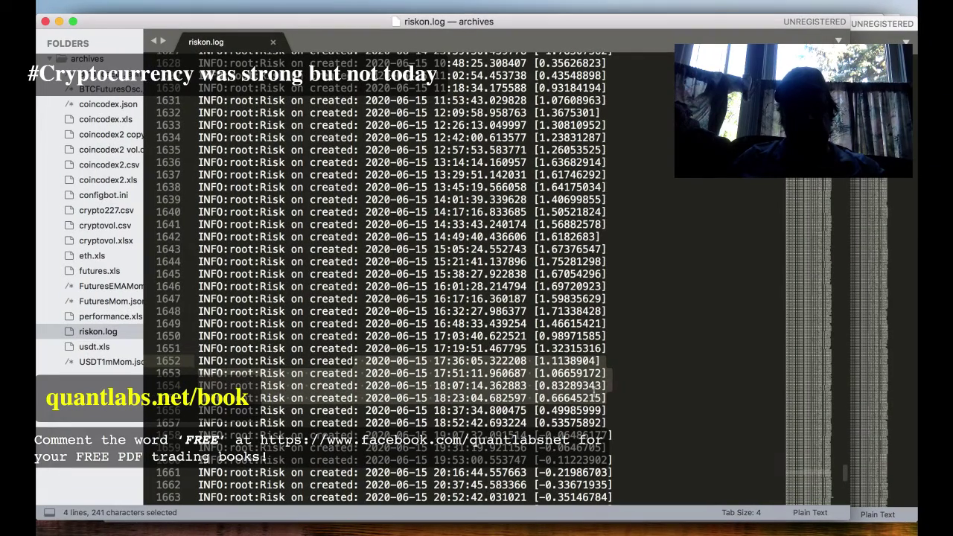
pyautogui.click(615, 382)
pyautogui.moveTo(612, 380); pyautogui.dragTo(195, 182)
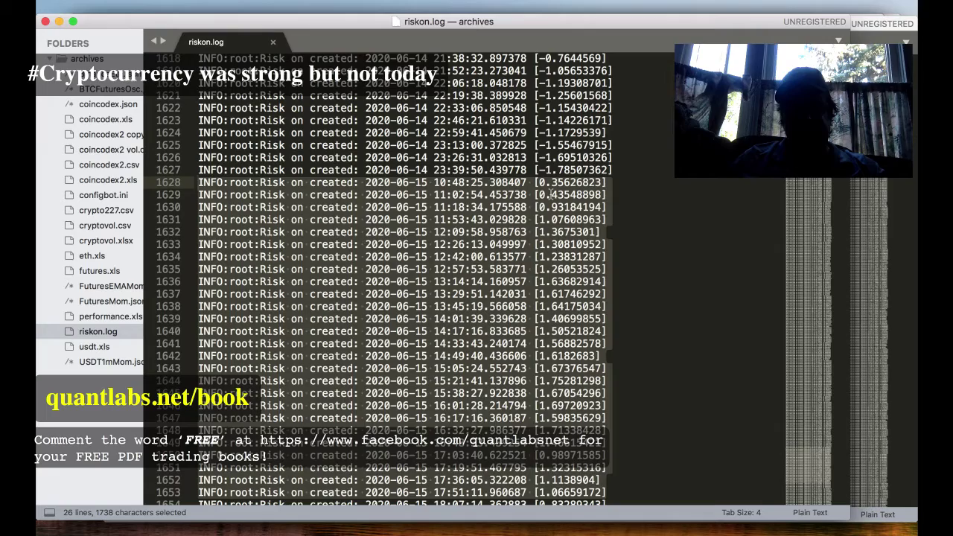
# Scroll through the June 16 entries down to line 1746 at the end of riskon.log
pyautogui.scroll(-1, 569, 203)
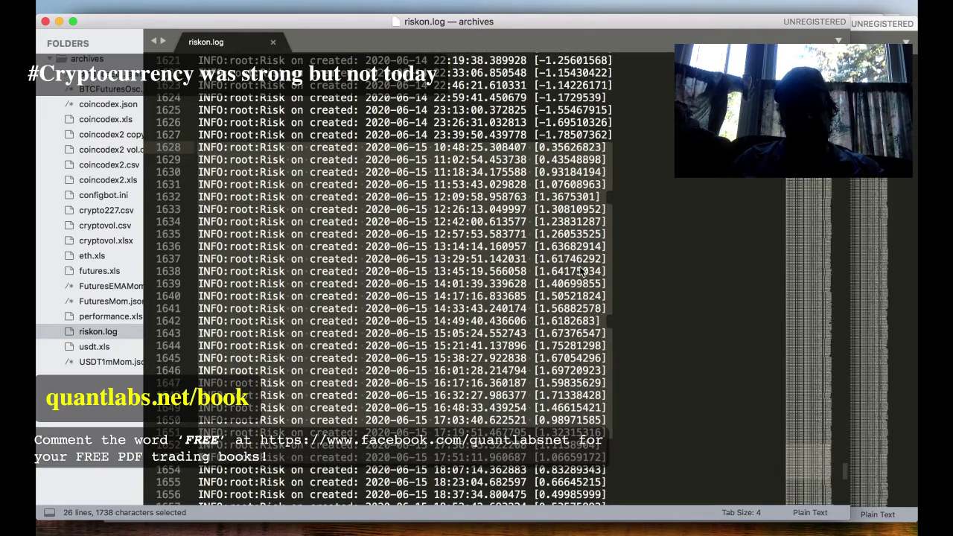
pyautogui.scroll(-2, 575, 269)
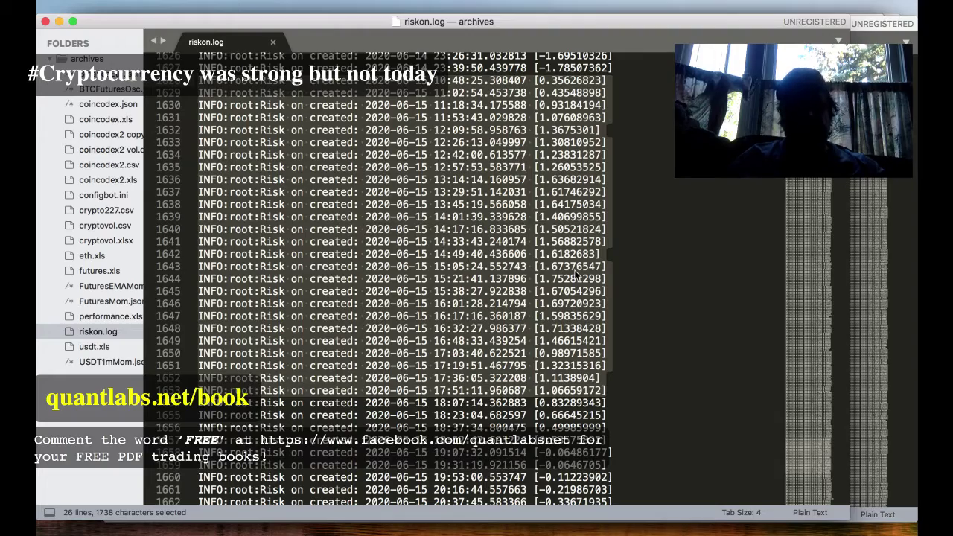
pyautogui.scroll(-3, 574, 270)
pyautogui.scroll(-3, 575, 274)
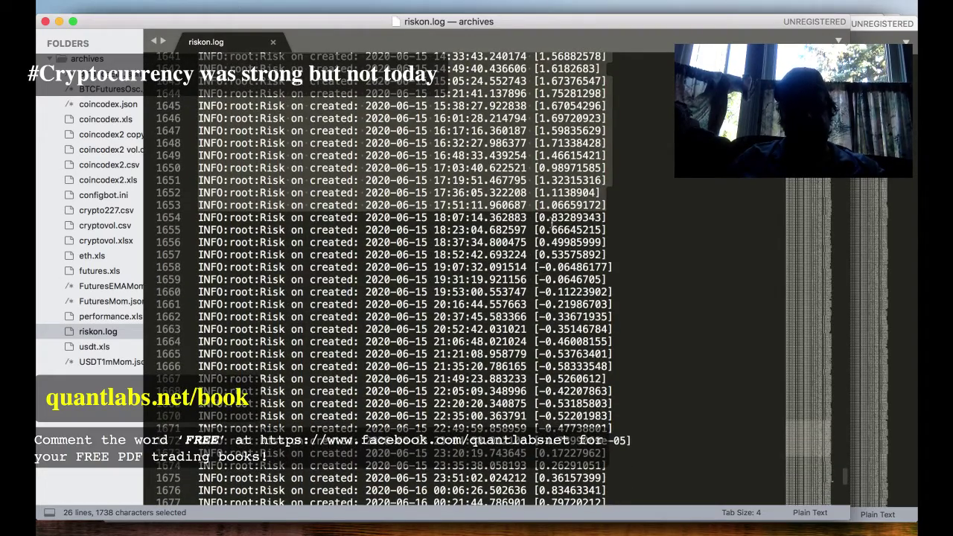
pyautogui.scroll(-2, 550, 227)
pyautogui.scroll(-5, 540, 236)
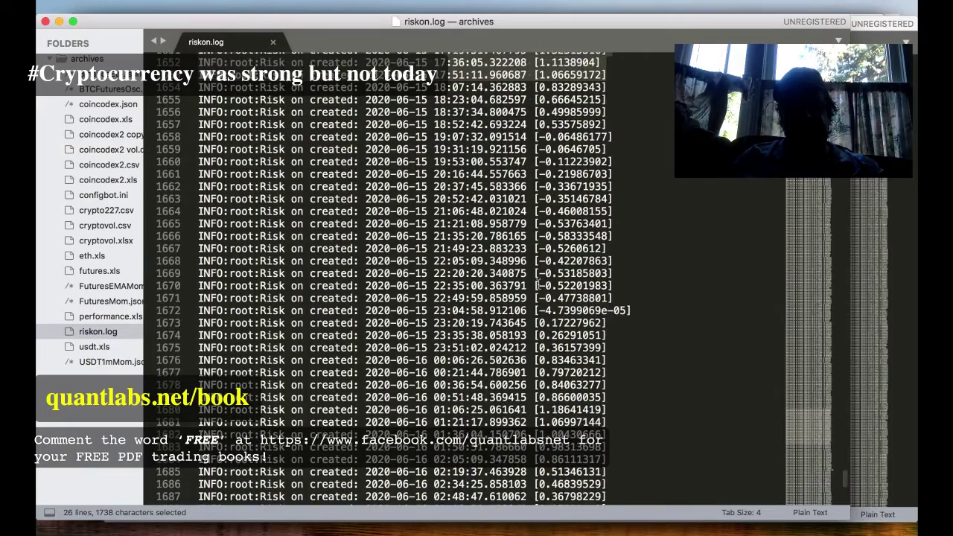
pyautogui.scroll(-10, 515, 249)
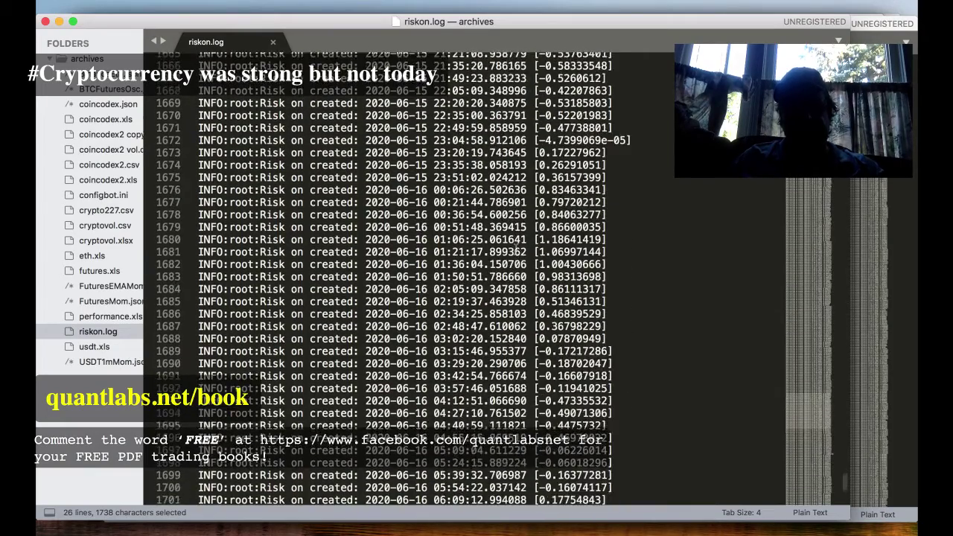
pyautogui.scroll(-14, 568, 332)
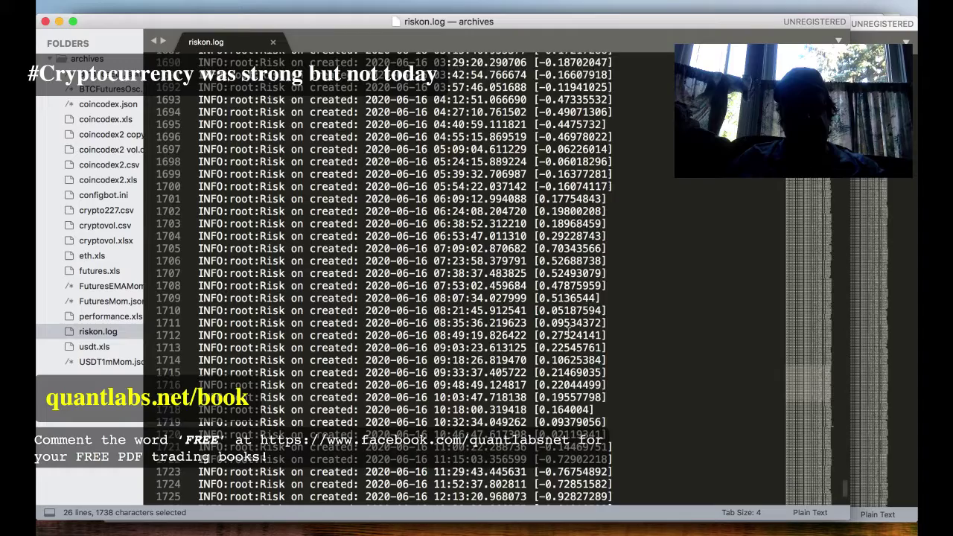
pyautogui.scroll(20, 569, 331)
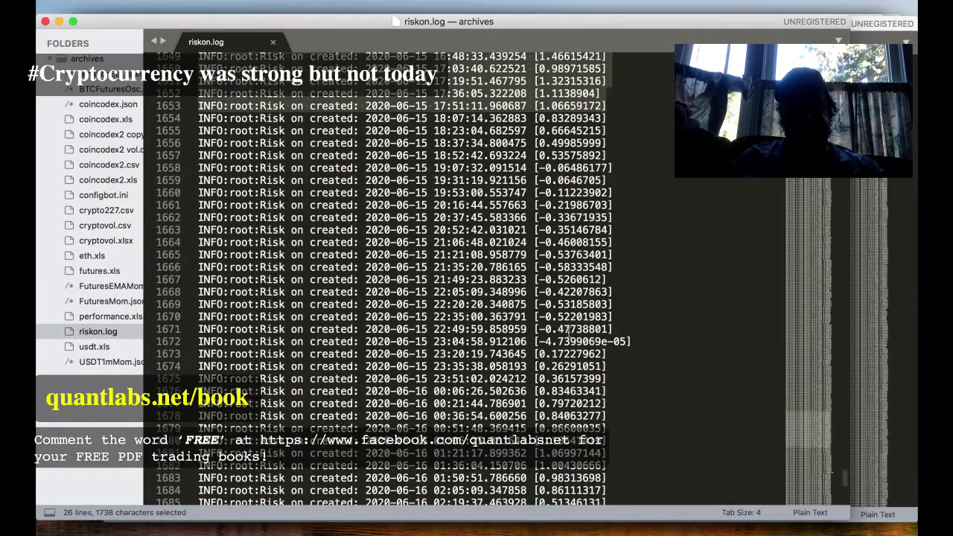
pyautogui.scroll(-8, 568, 332)
pyautogui.scroll(-17, 569, 335)
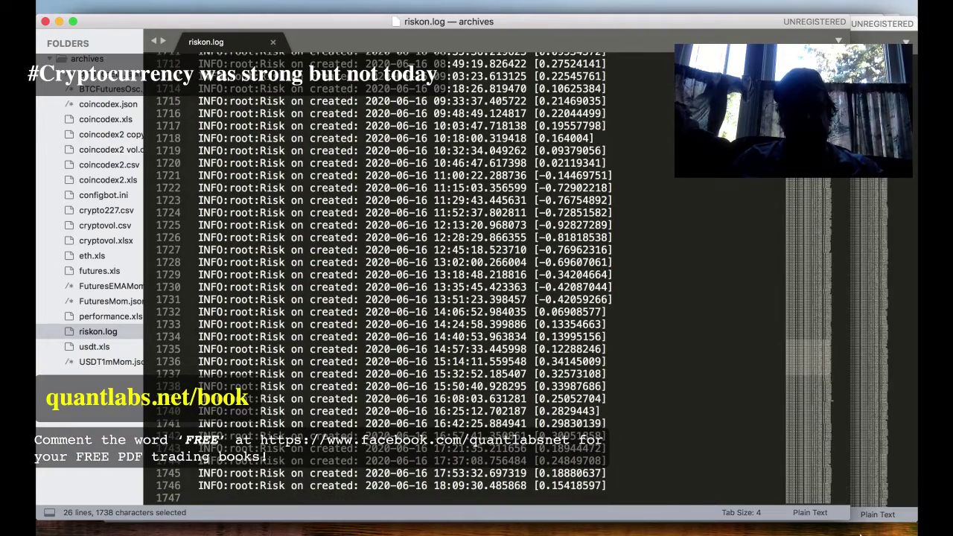
# Close MotiveWave's Alert History window and dismiss the Error Sending Alert Email dialog
pyautogui.press('super+Tab')
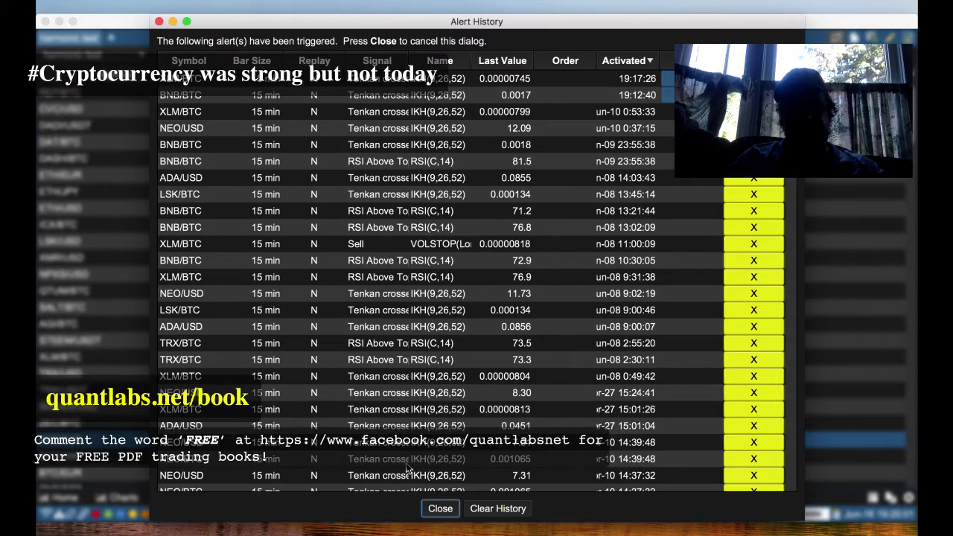
pyautogui.click(438, 508)
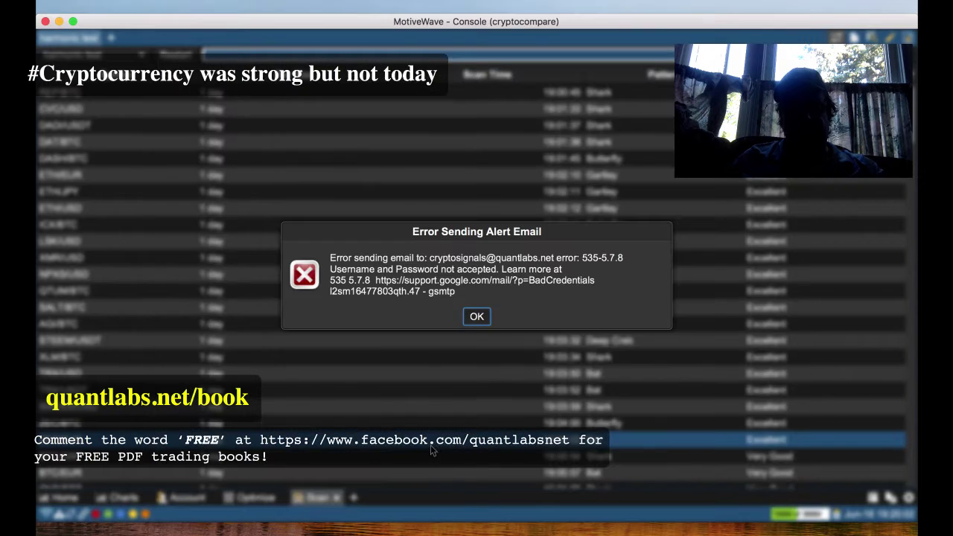
pyautogui.click(464, 320)
pyautogui.scroll(-2, 558, 321)
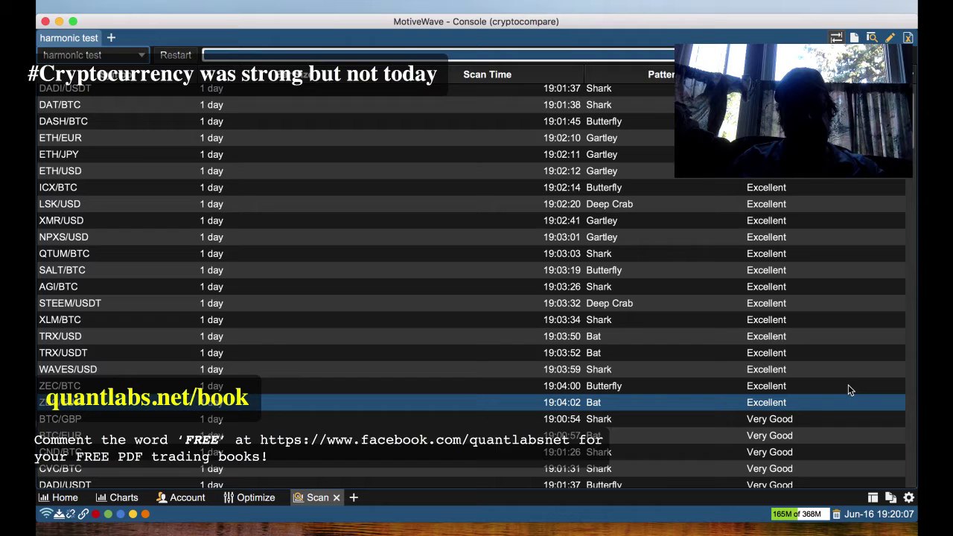
pyautogui.scroll(2, 417, 252)
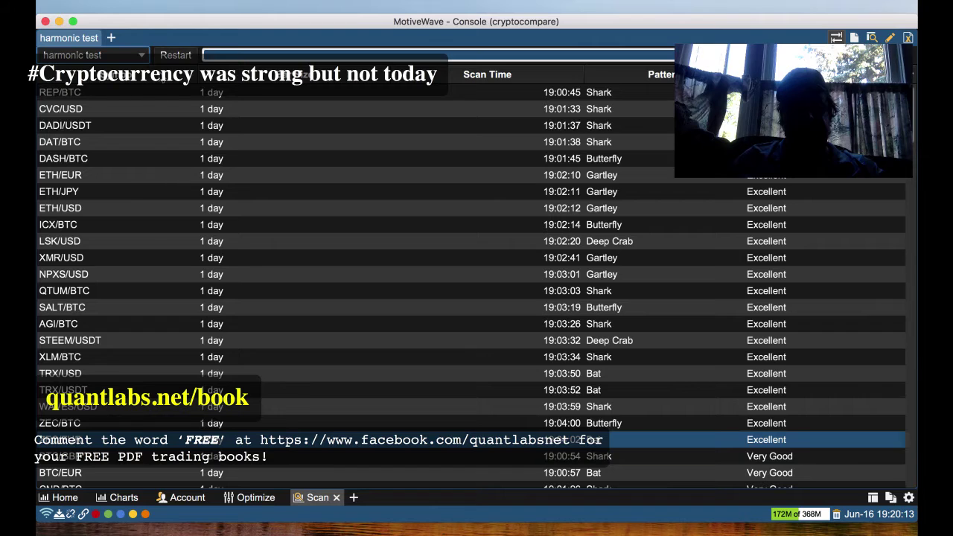
# Move the MotiveWave console window right, then nudge it slightly back left
pyautogui.moveTo(144, 28); pyautogui.dragTo(296, 27)
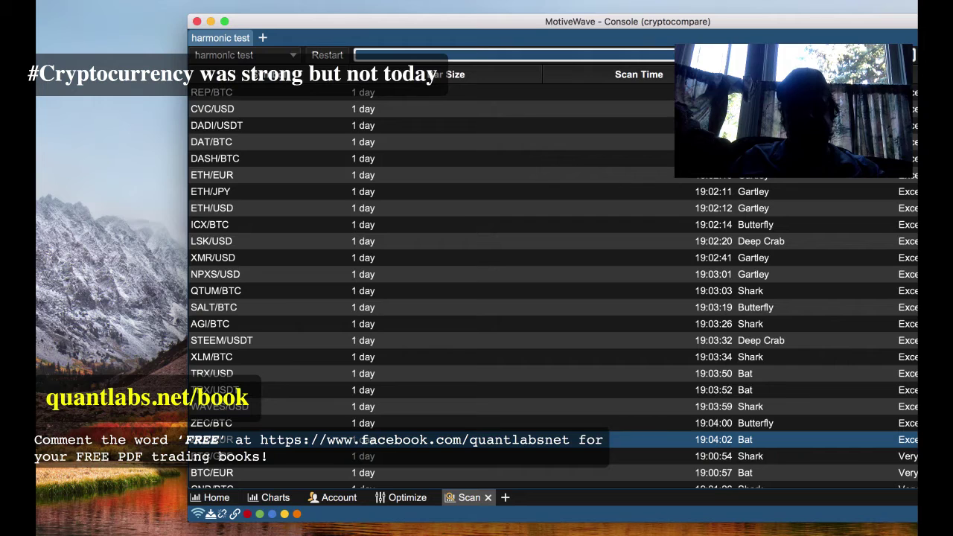
pyautogui.moveTo(540, 29); pyautogui.dragTo(516, 29)
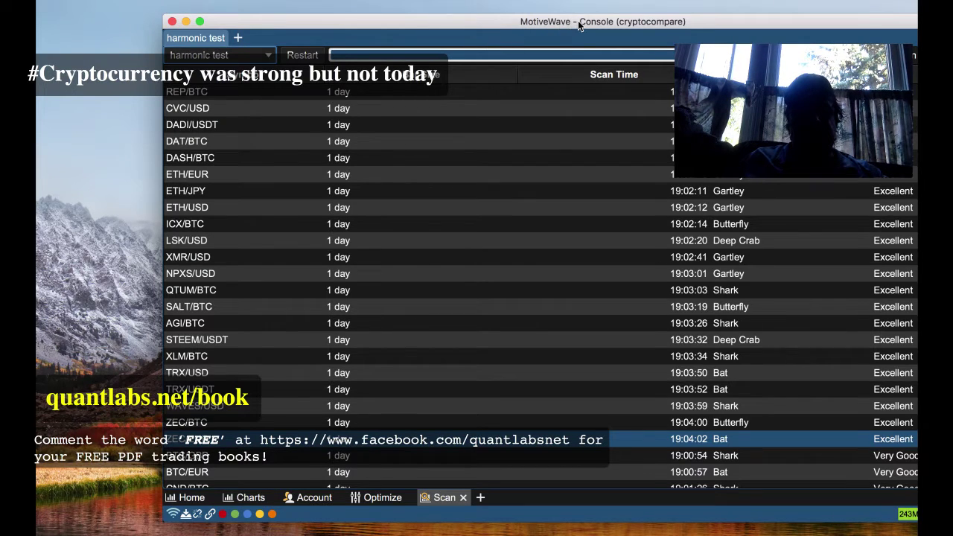
# Reposition the console window and open the REP/BTC 1-day chart from the scan results
pyautogui.moveTo(578, 20); pyautogui.dragTo(488, 20)
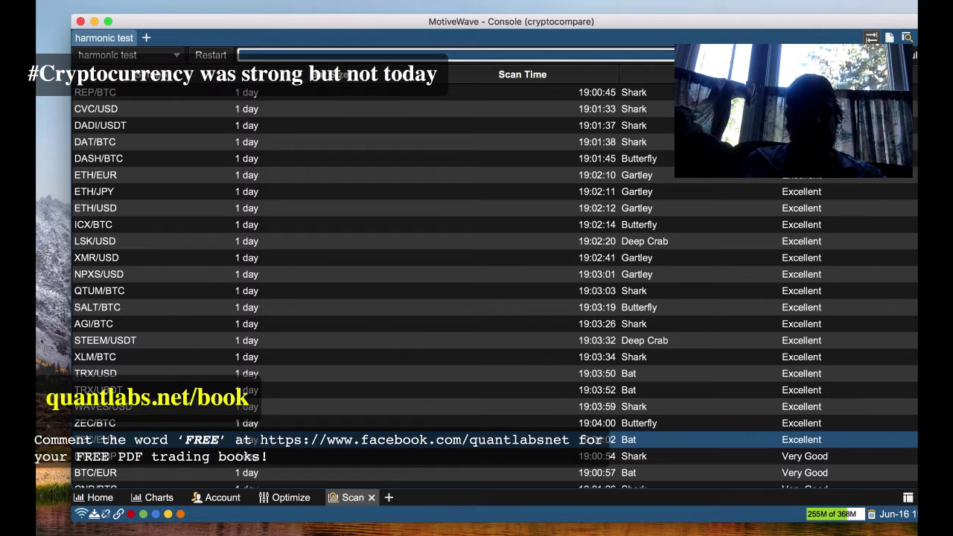
pyautogui.moveTo(165, 24); pyautogui.dragTo(236, 26)
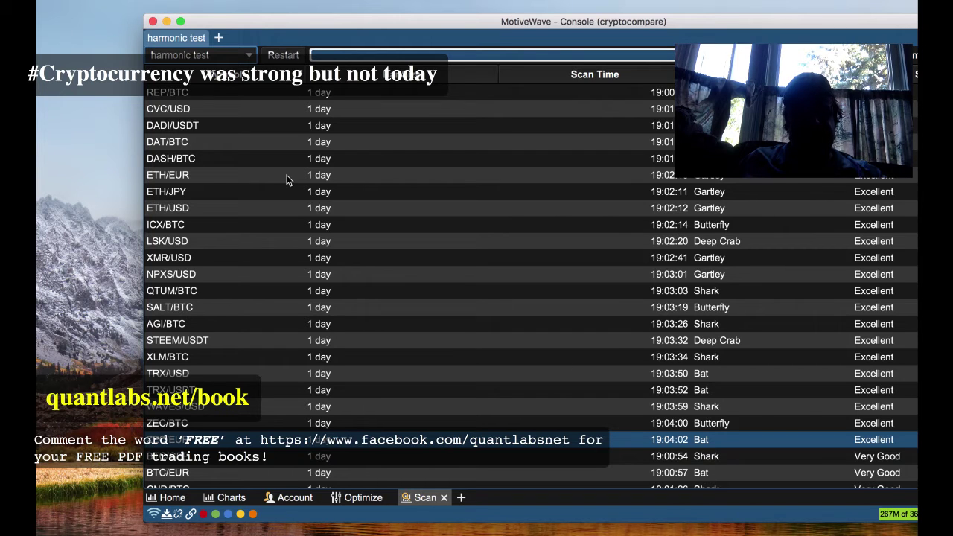
pyautogui.scroll(-5, 300, 235)
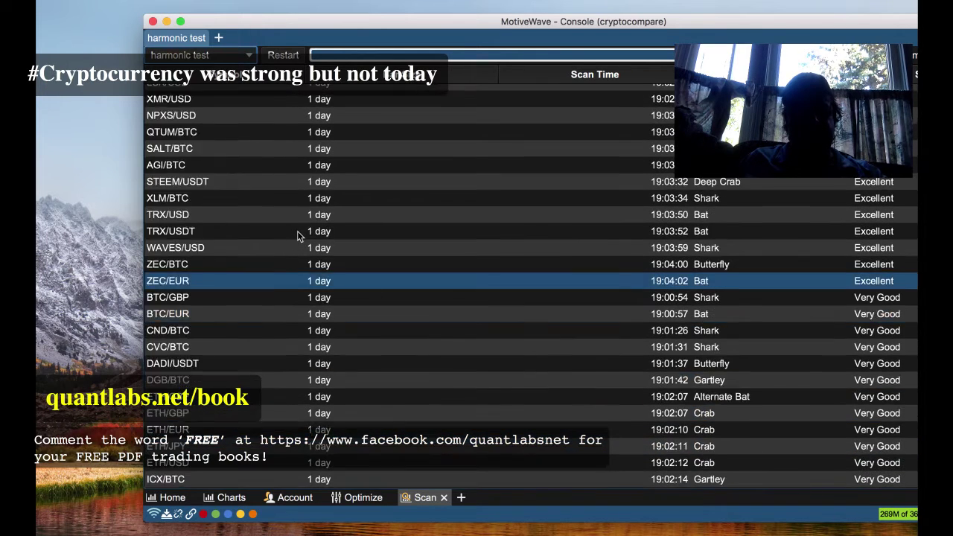
pyautogui.scroll(5, 298, 235)
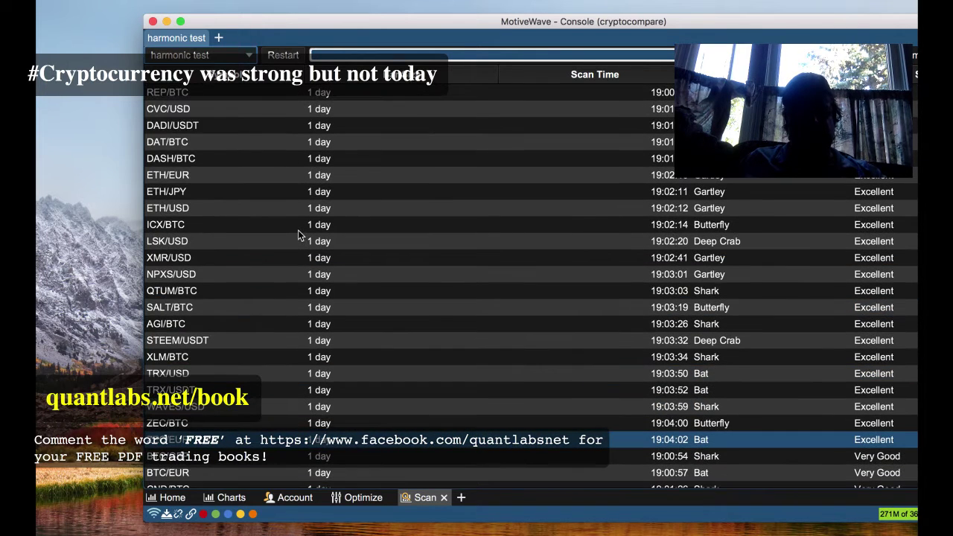
pyautogui.doubleClick(166, 91)
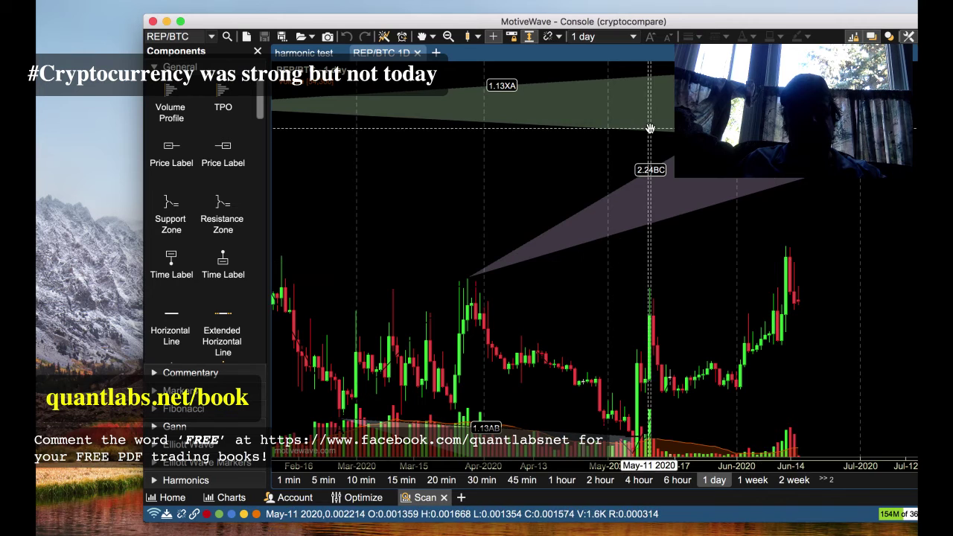
# Close the REP/BTC chart tab
pyautogui.hscroll(3, 667, 137)
pyautogui.hscroll(1, 668, 137)
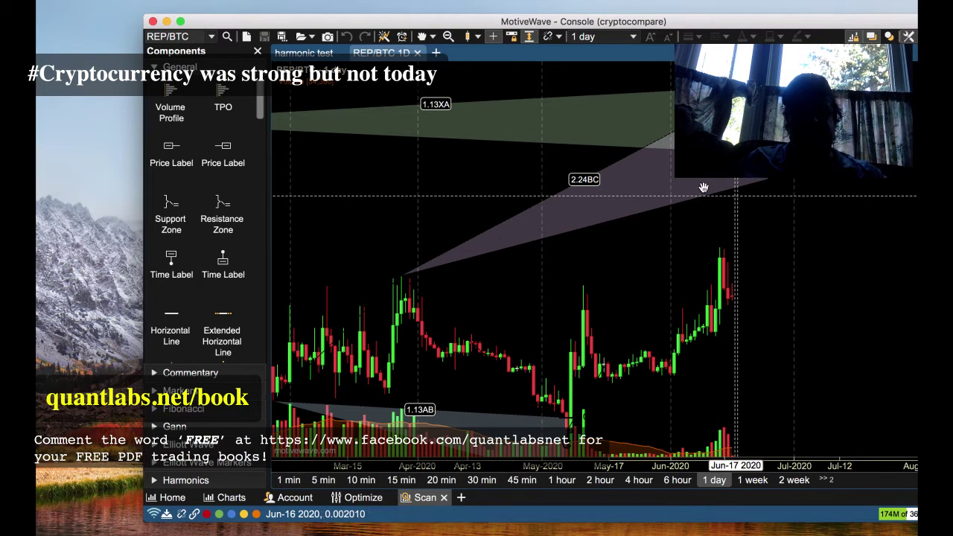
pyautogui.click(418, 54)
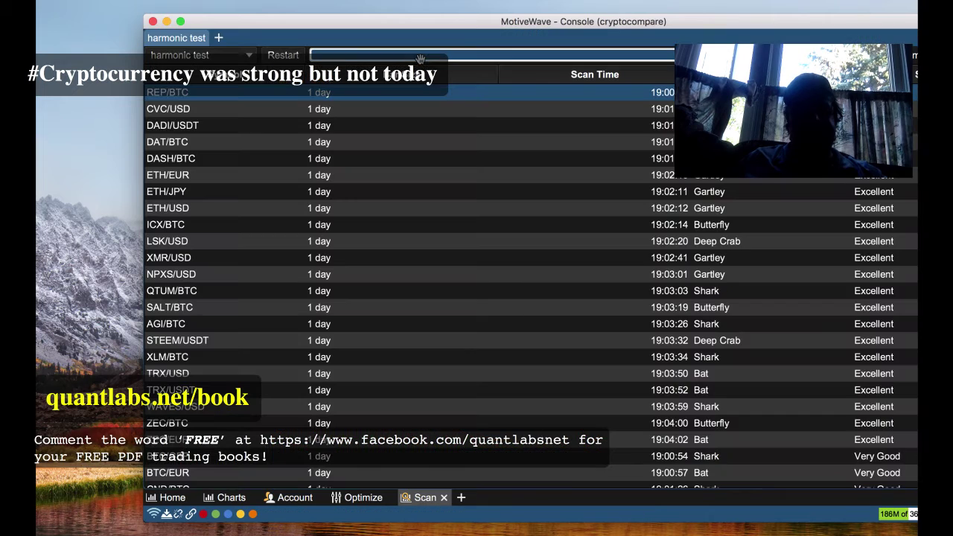
# Open the CVC/USD chart, view it at 4-hour then 1-day bars, and close it
pyautogui.doubleClick(169, 110)
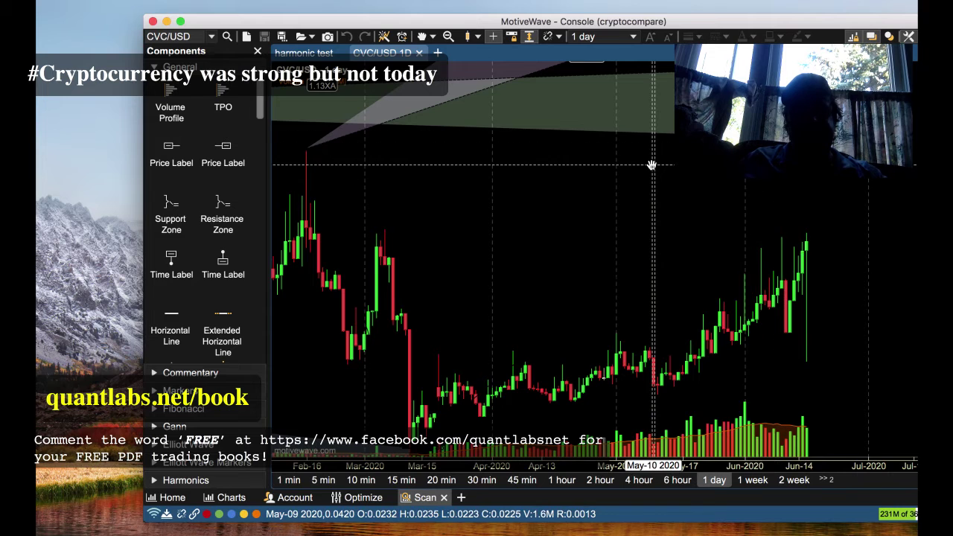
pyautogui.hscroll(5, 652, 164)
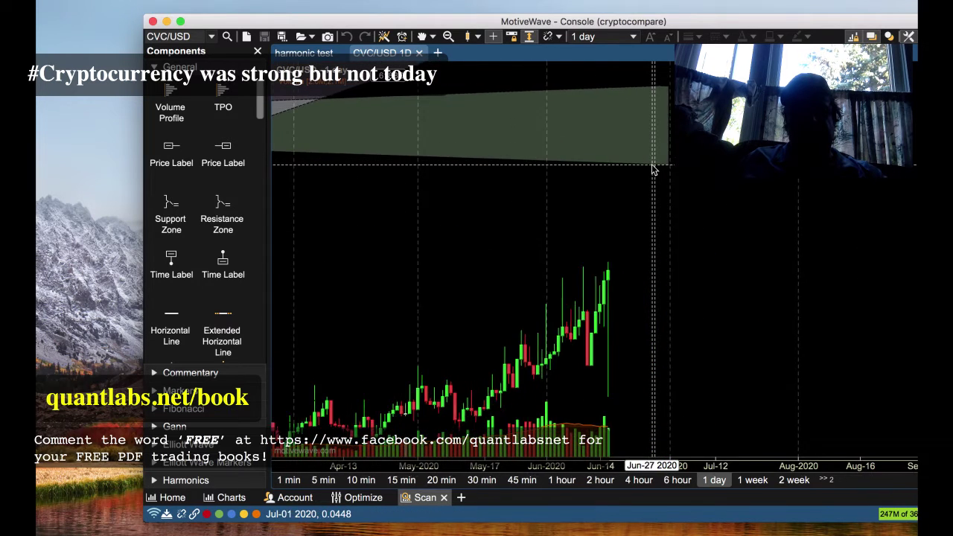
pyautogui.hscroll(3, 651, 169)
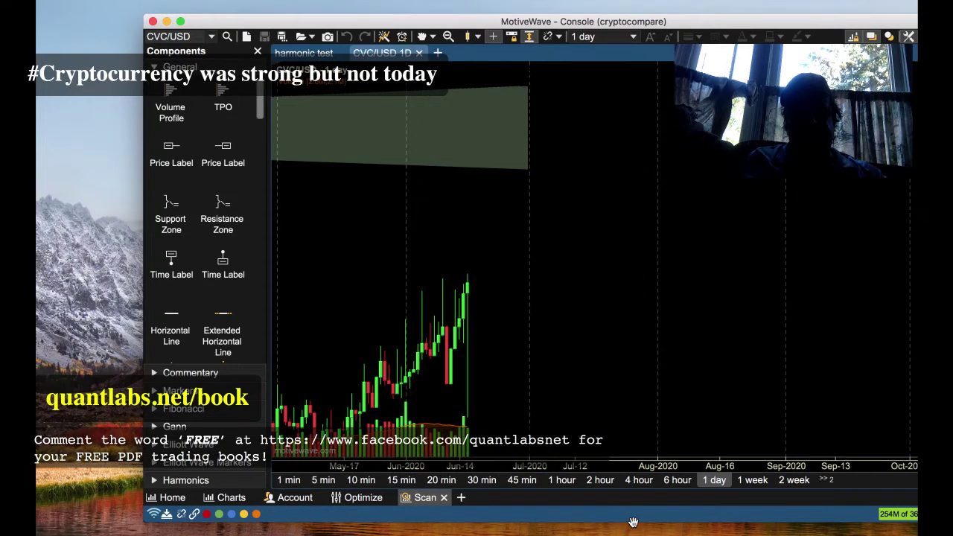
pyautogui.click(639, 481)
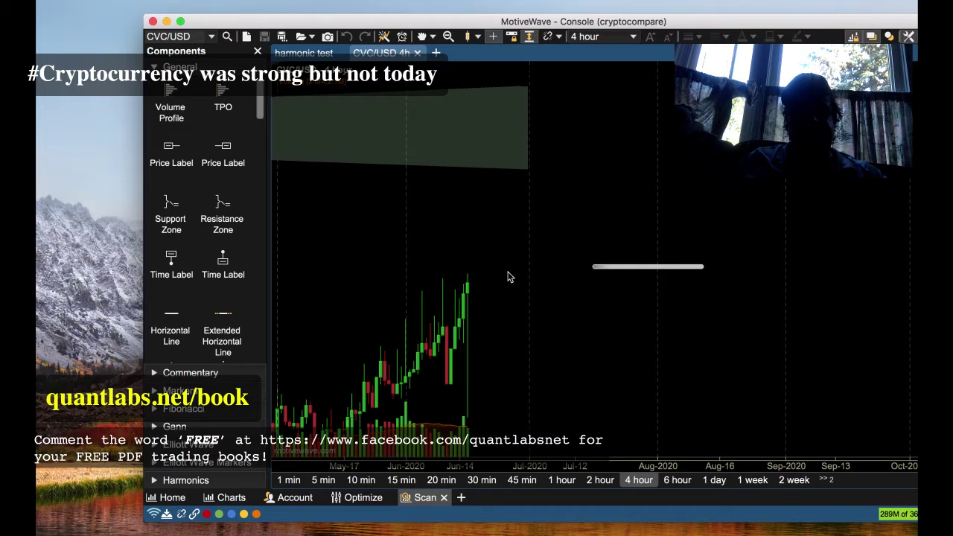
pyautogui.hscroll(-10, 568, 260)
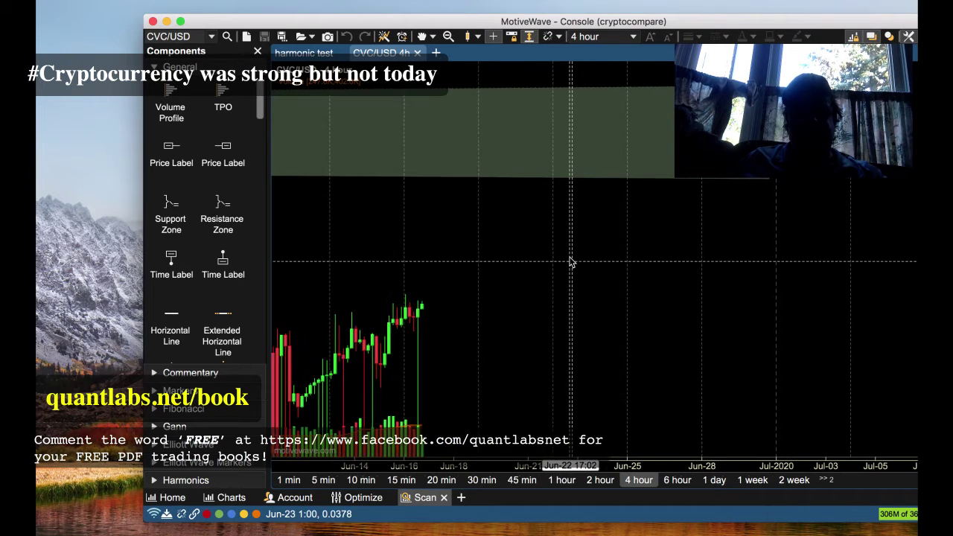
pyautogui.hscroll(-10, 566, 251)
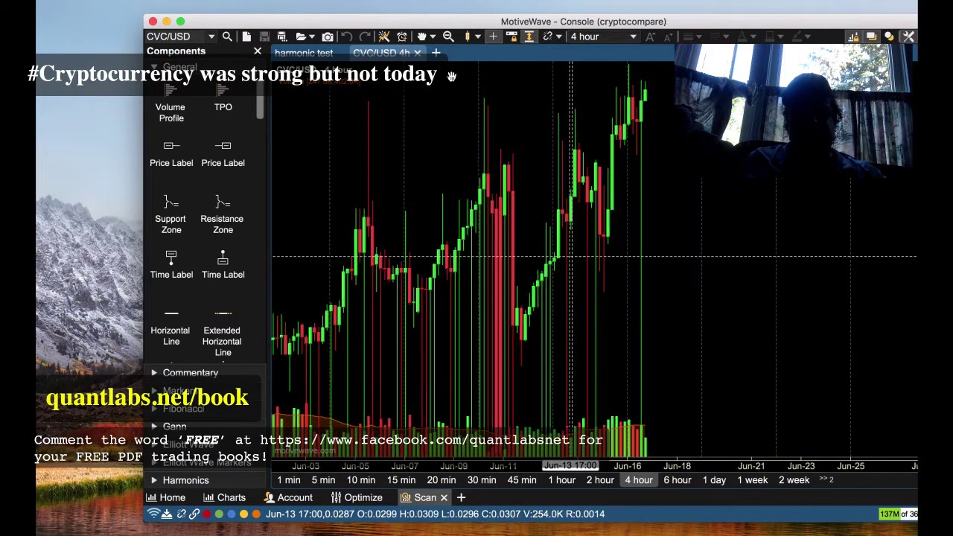
pyautogui.hscroll(-10, 456, 93)
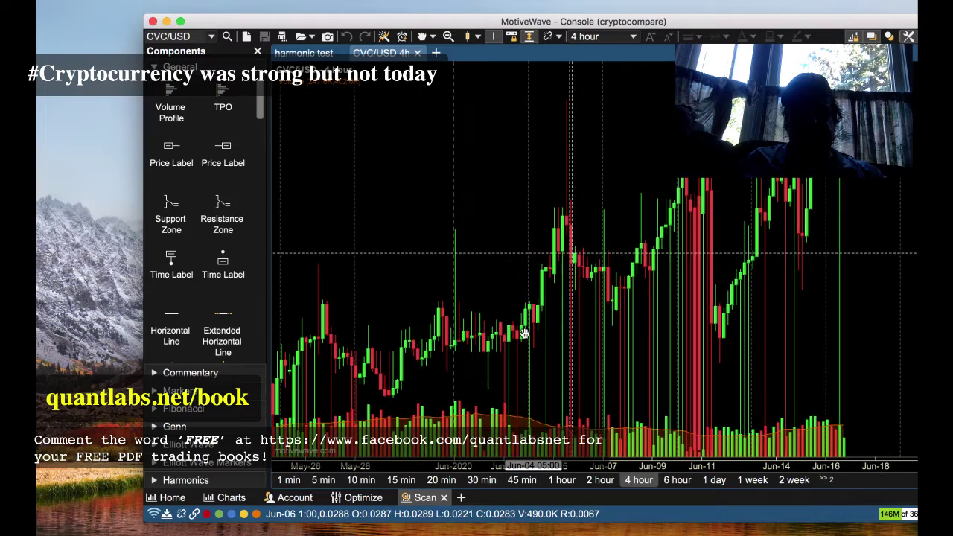
pyautogui.hscroll(10, 566, 330)
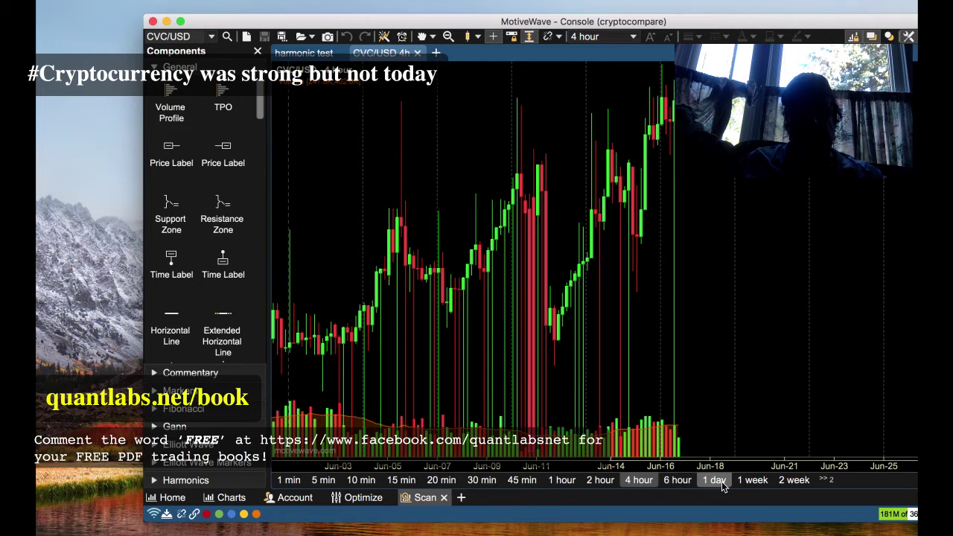
pyautogui.click(715, 481)
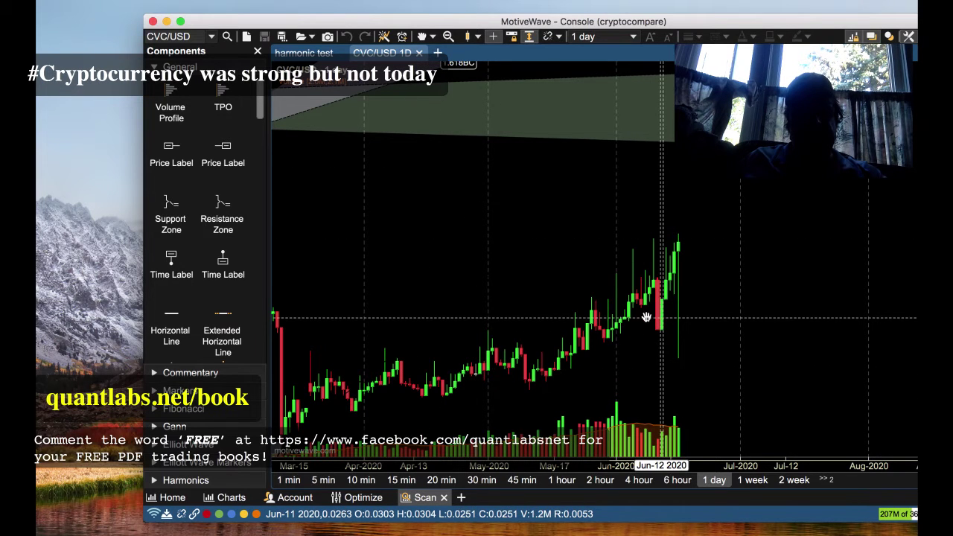
pyautogui.click(421, 54)
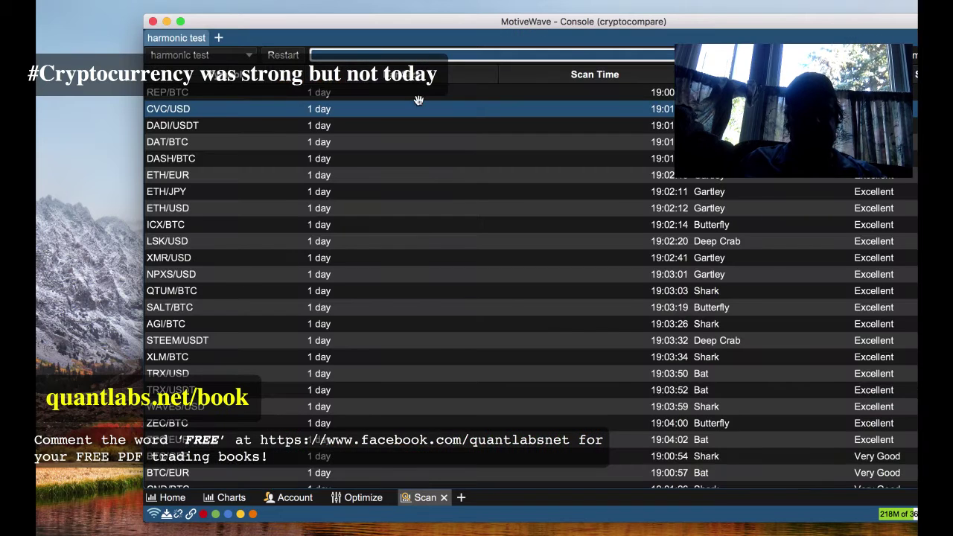
# Open and close the DADI/USDT, DAT/BTC and DASH/BTC daily charts, then open ETH/EUR's
pyautogui.doubleClick(180, 126)
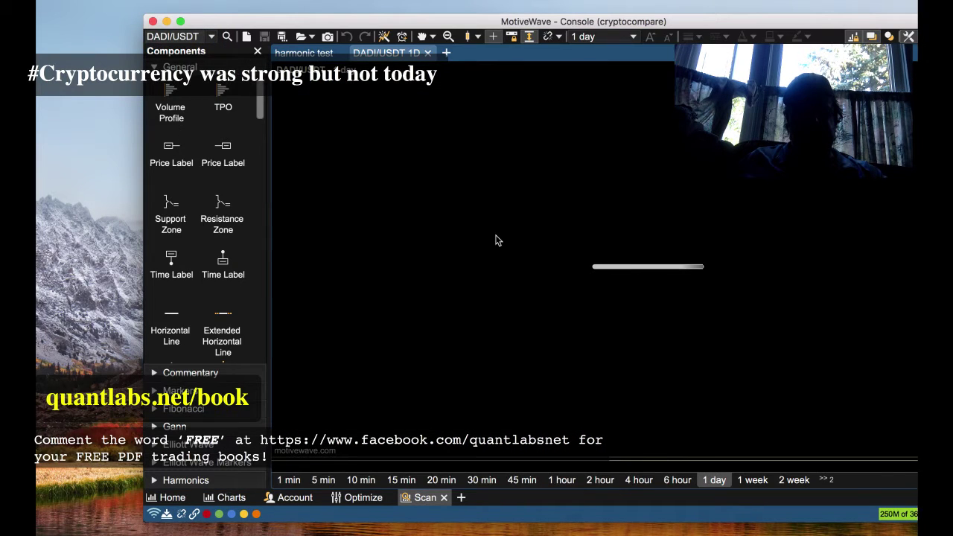
pyautogui.click(428, 53)
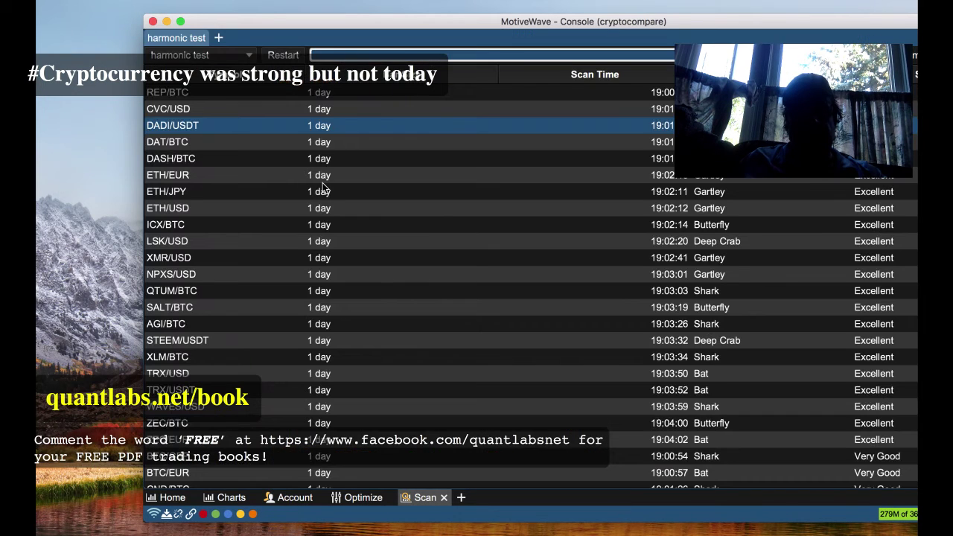
pyautogui.doubleClick(178, 145)
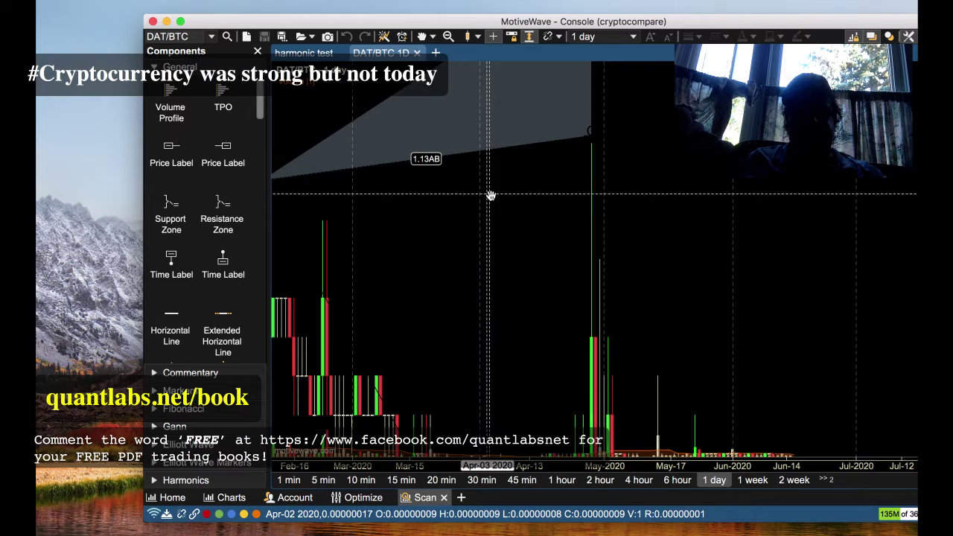
pyautogui.click(416, 54)
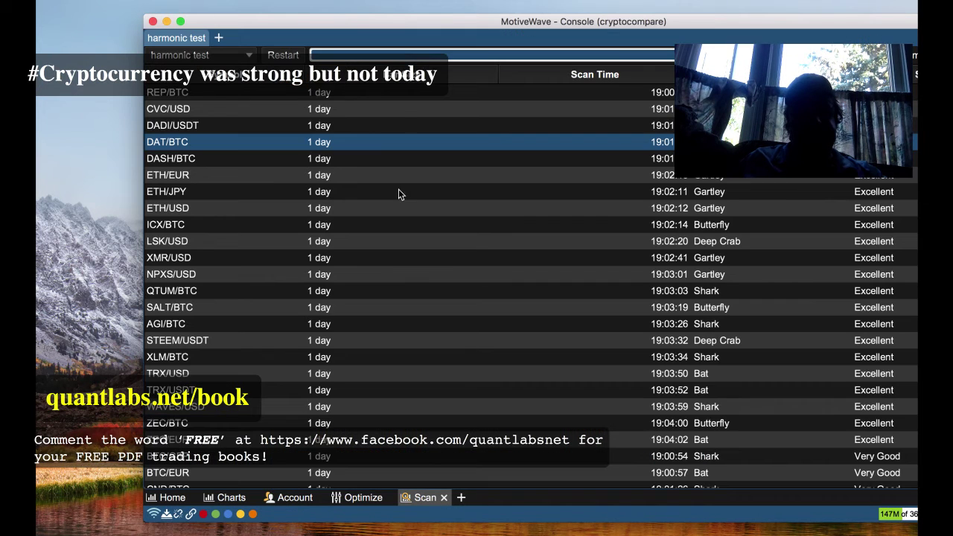
pyautogui.doubleClick(174, 160)
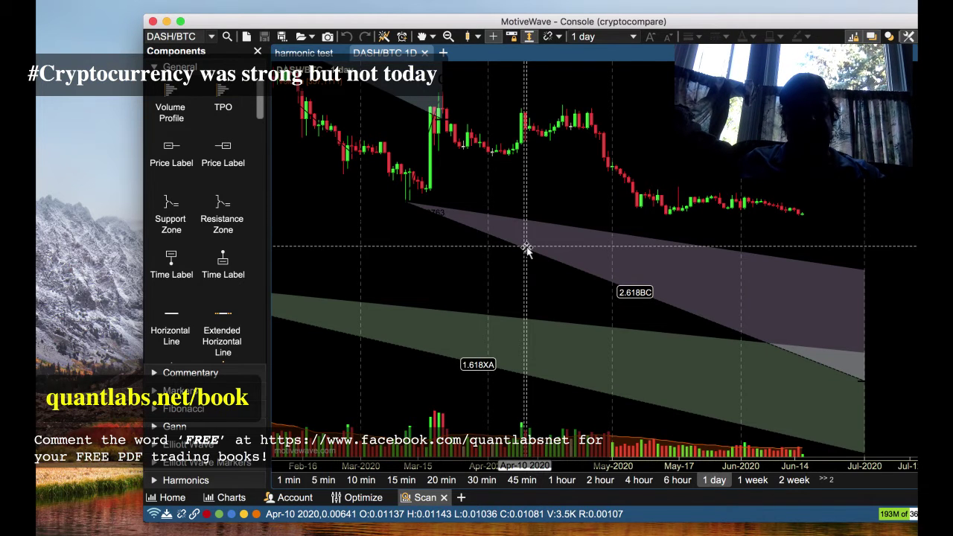
pyautogui.click(425, 53)
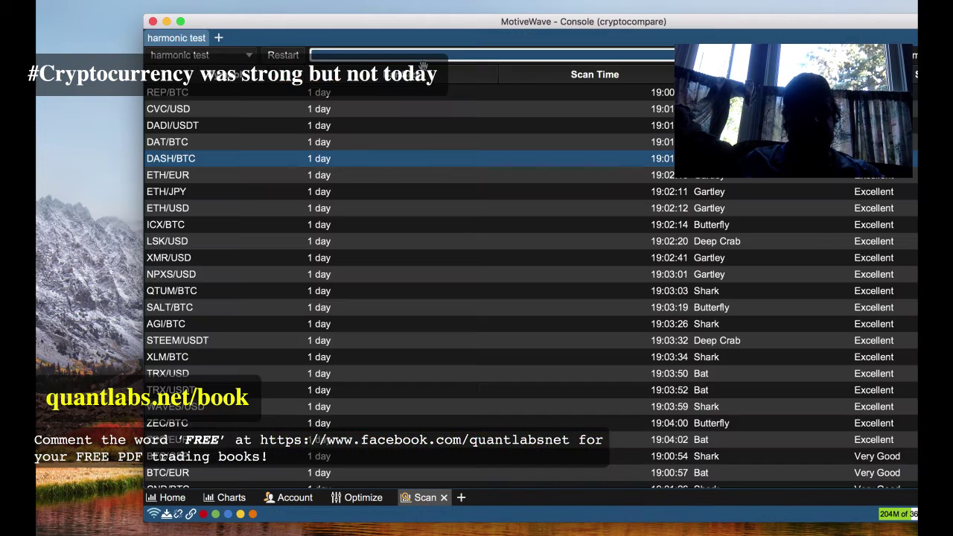
pyautogui.doubleClick(191, 176)
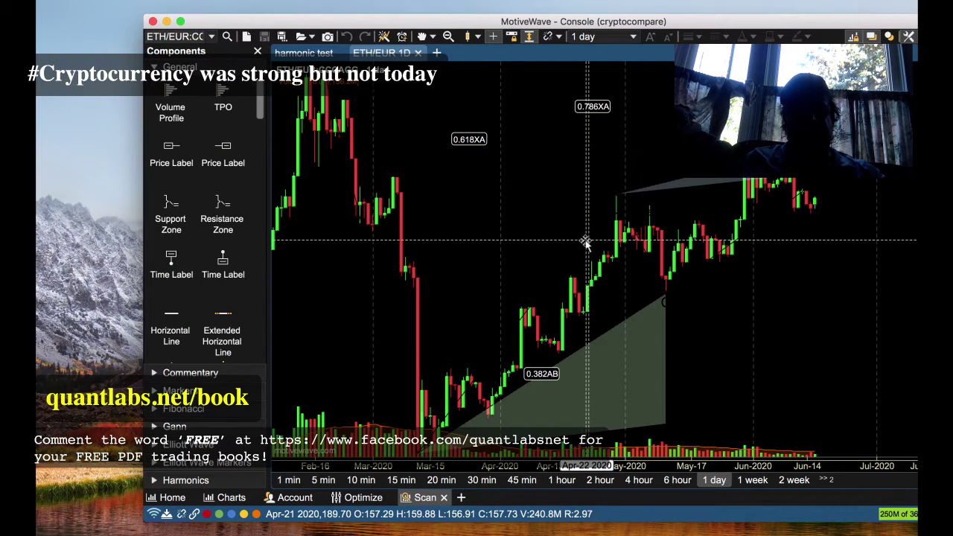
# Pan the ETH/EUR 1-day chart toward later dates, then return to the harmonic test results
pyautogui.moveTo(584, 242); pyautogui.dragTo(470, 221)
pyautogui.hscroll(5, 685, 250)
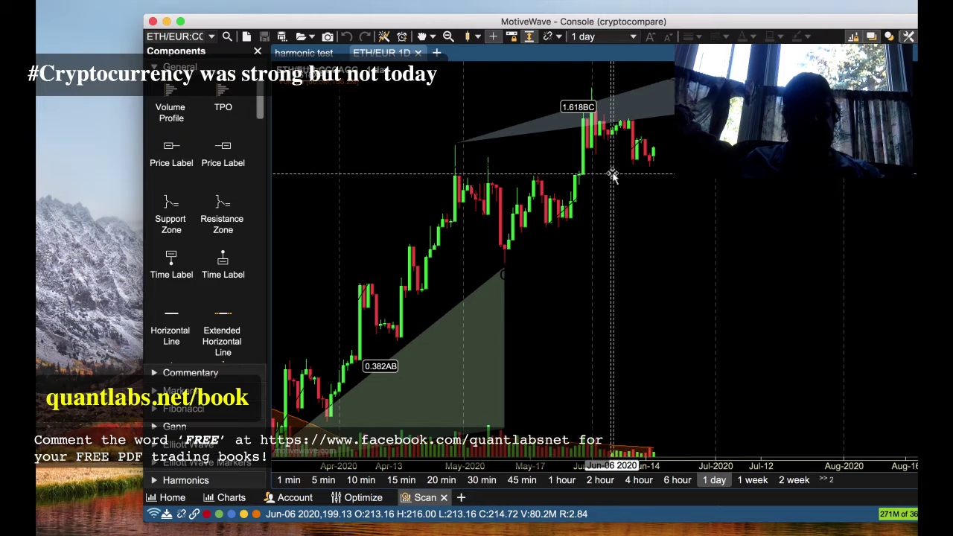
pyautogui.click(303, 52)
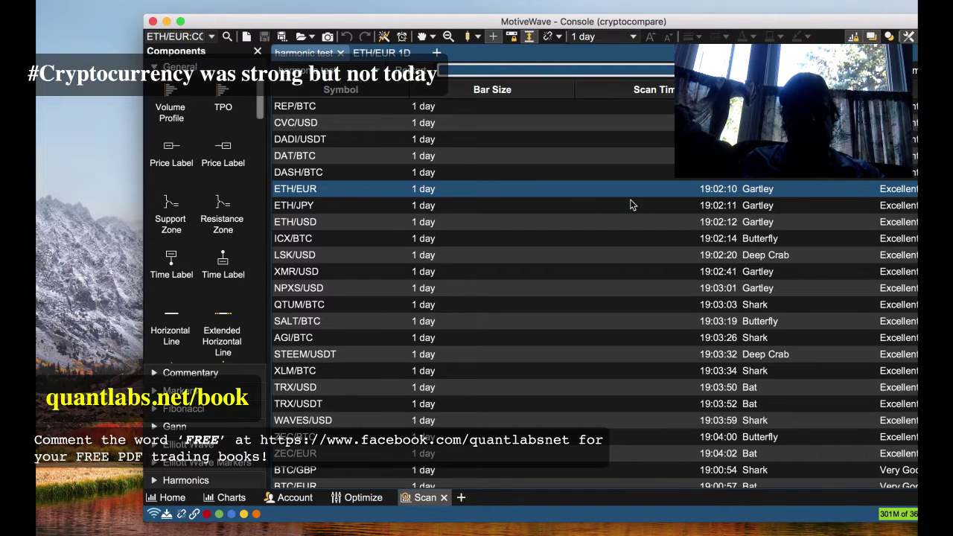
# Pick ETH/JPY then ETH/USD in the scan list and show the ETH/USD 1-day Gartley chart
pyautogui.scroll(1, 491, 219)
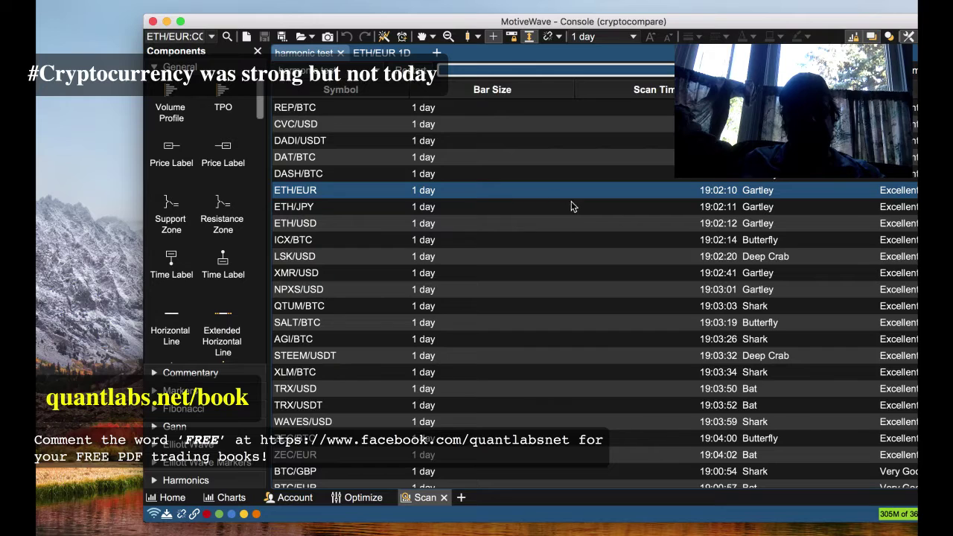
pyautogui.scroll(-1, 767, 201)
pyautogui.scroll(-1, 765, 195)
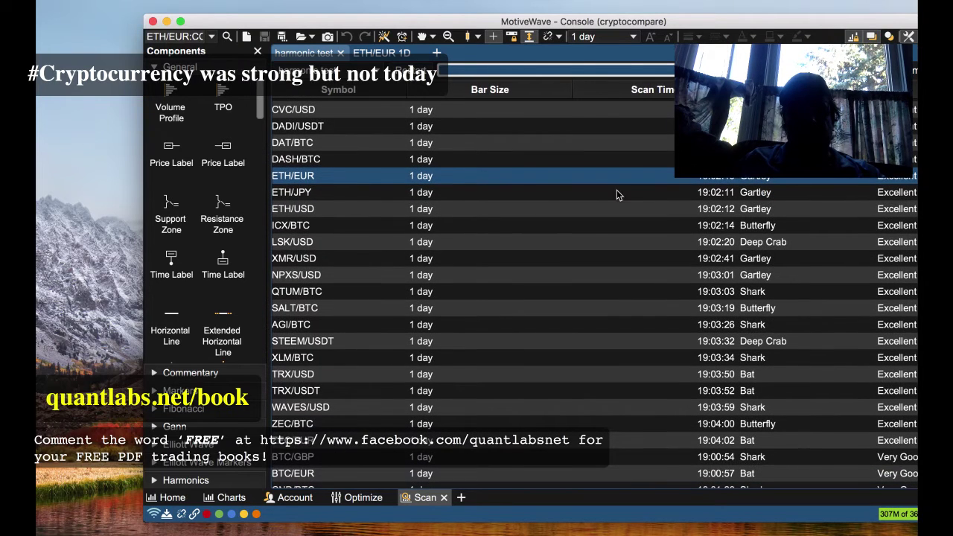
pyautogui.click(307, 195)
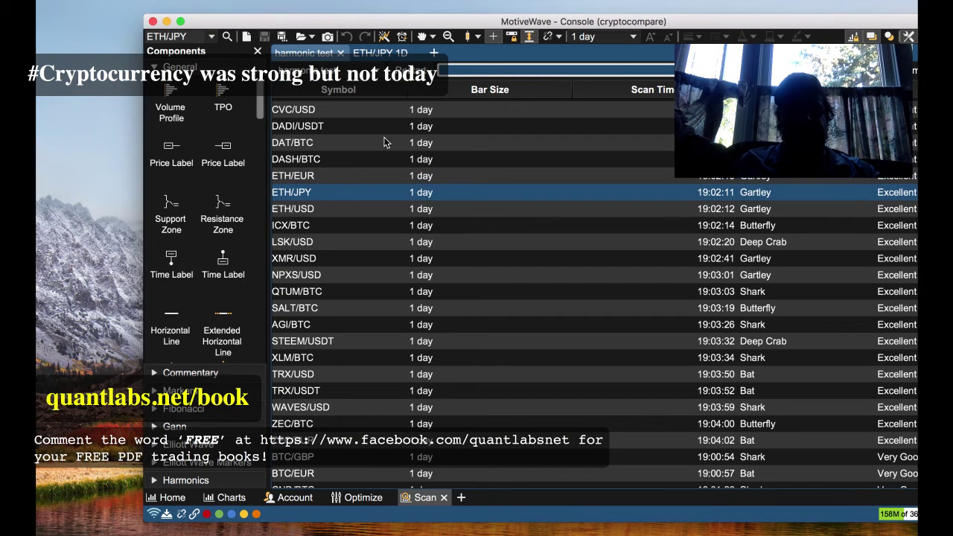
pyautogui.click(310, 213)
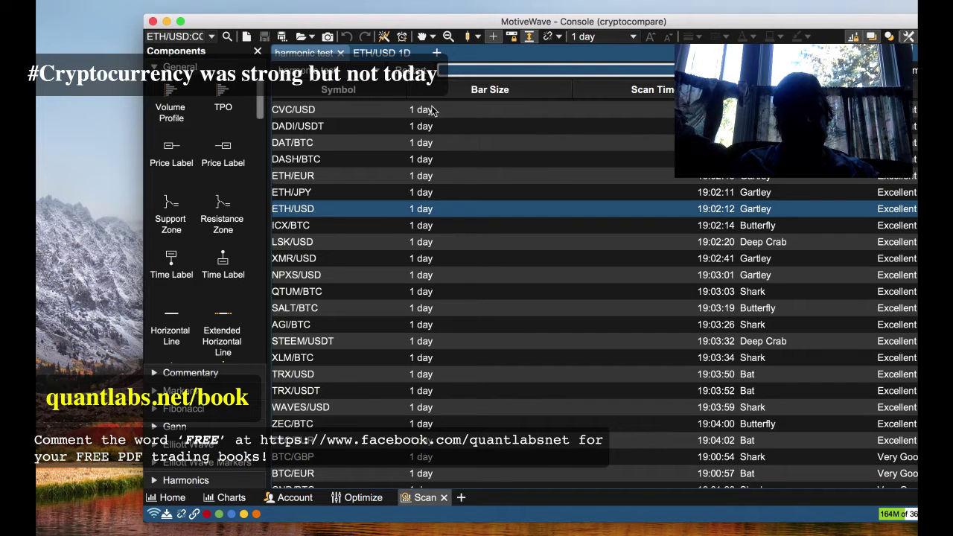
pyautogui.click(384, 53)
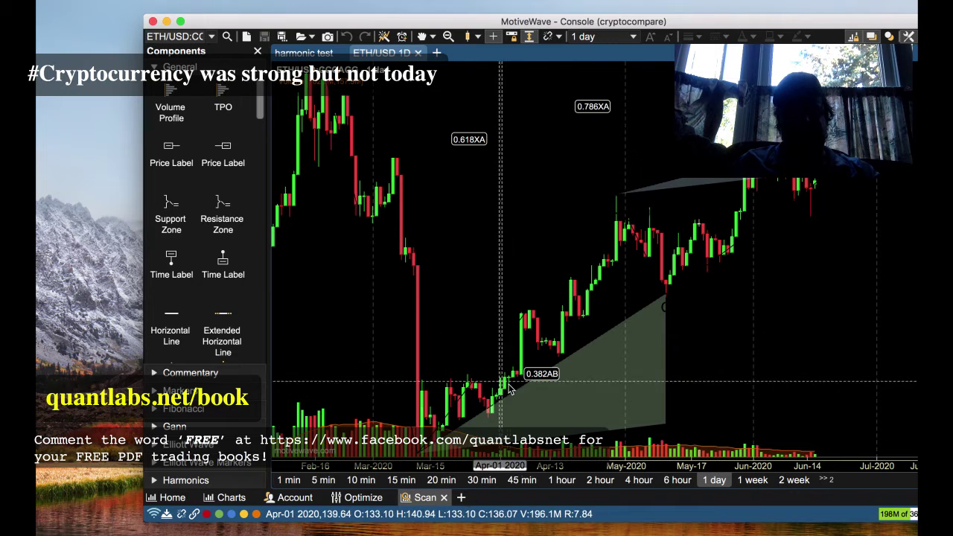
# Close the ETH/USD chart, then view and close the ETH/EUR, ICX/BTC and LSK/USD daily charts
pyautogui.click(416, 53)
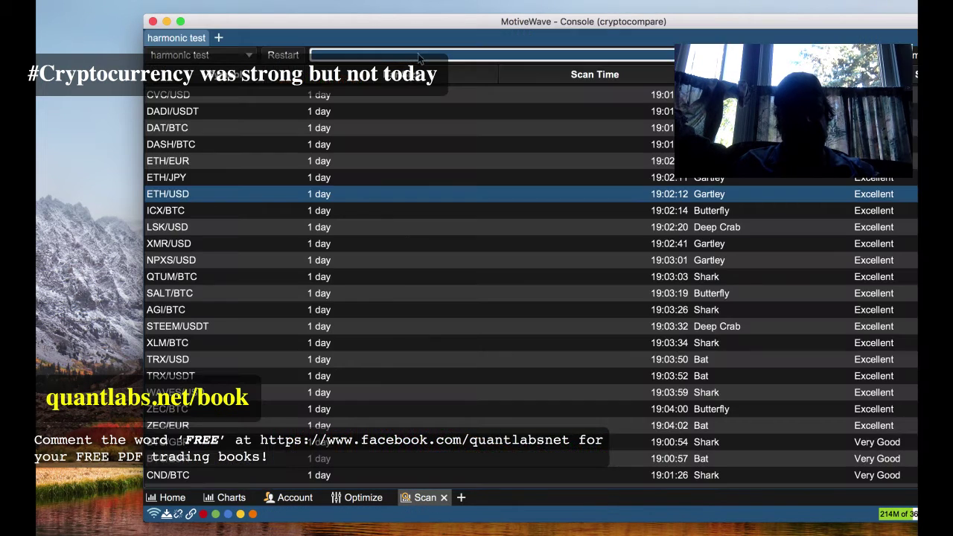
pyautogui.doubleClick(167, 165)
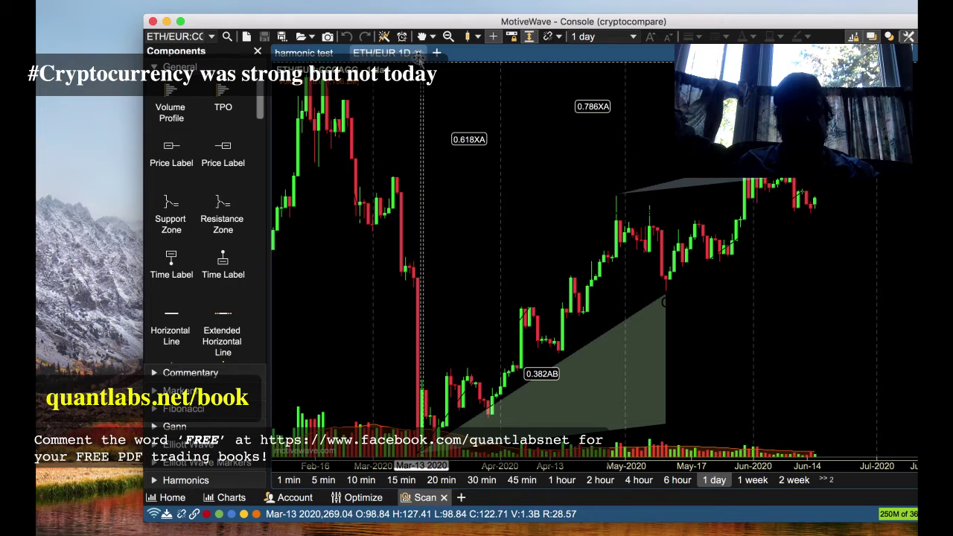
pyautogui.click(418, 53)
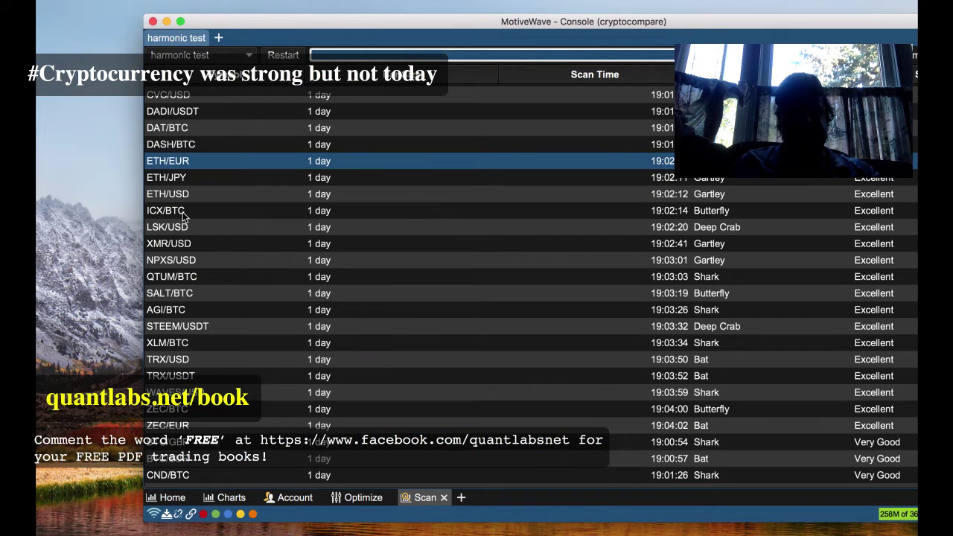
pyautogui.doubleClick(182, 212)
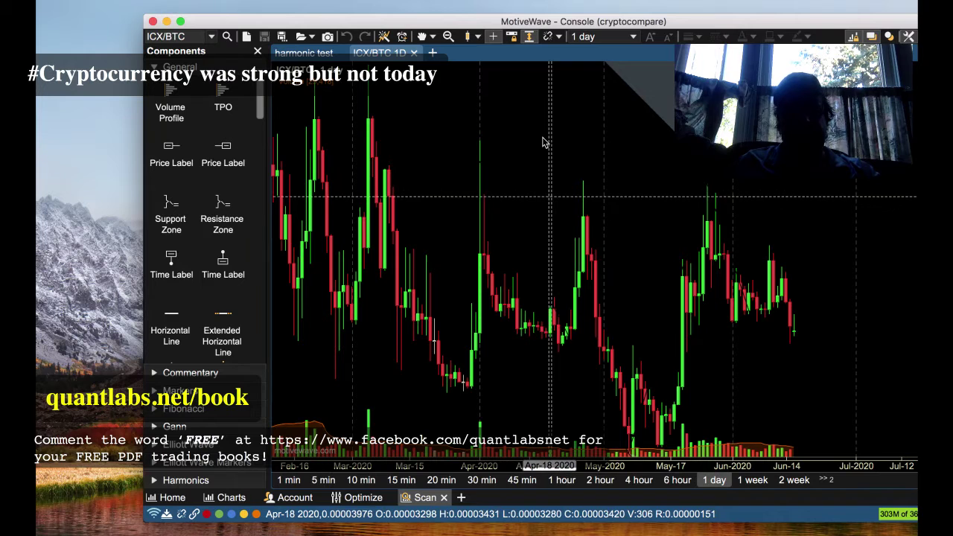
pyautogui.click(413, 54)
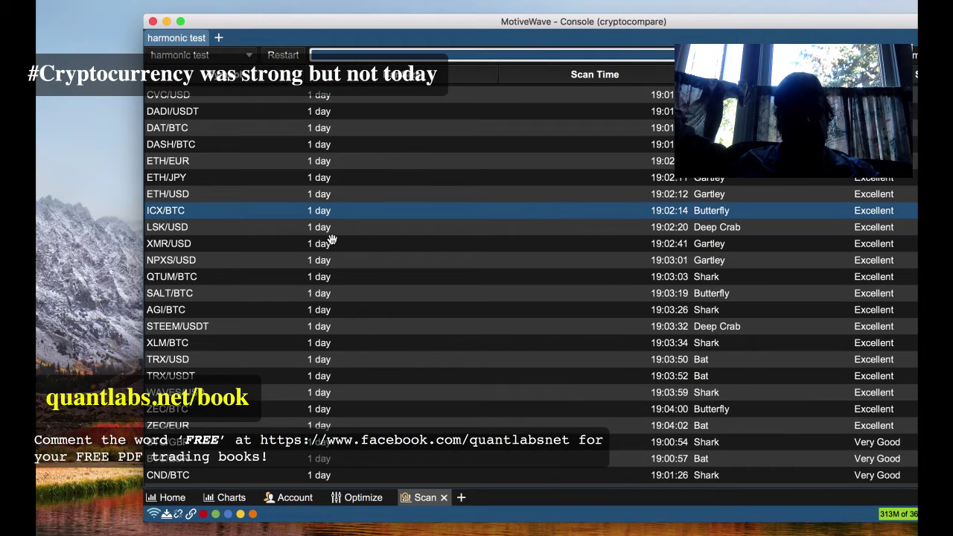
pyautogui.doubleClick(169, 227)
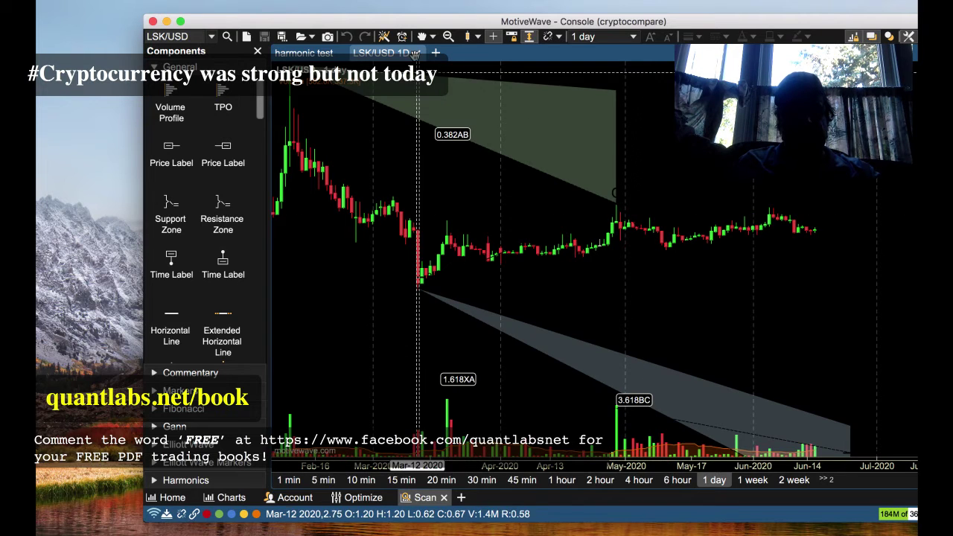
pyautogui.click(417, 53)
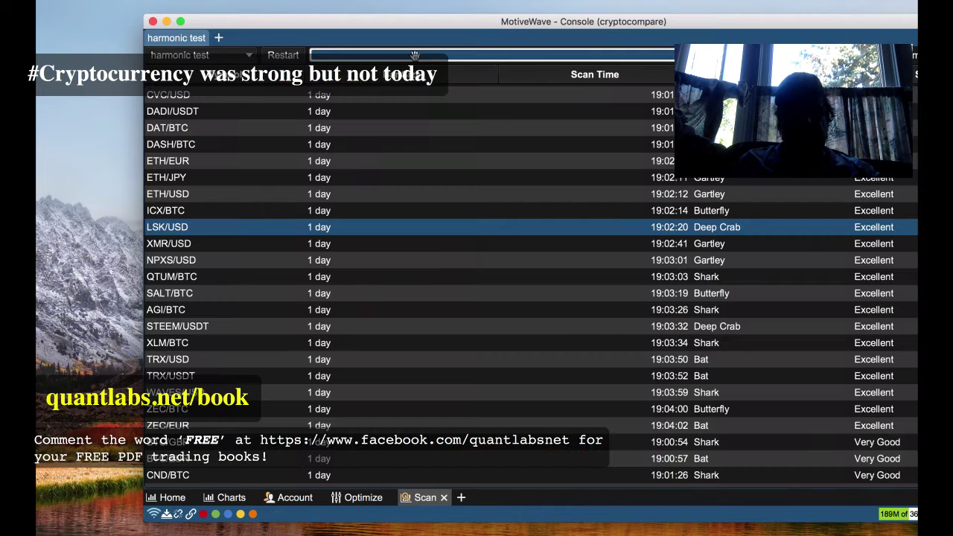
# View and close the XMR/USD and NPXS/USD daily charts from the scan results
pyautogui.doubleClick(205, 244)
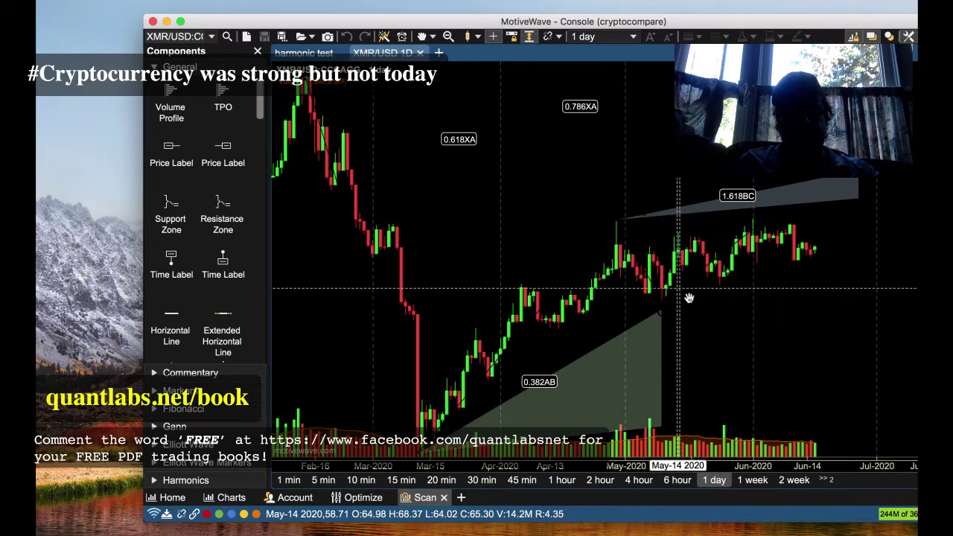
pyautogui.click(419, 53)
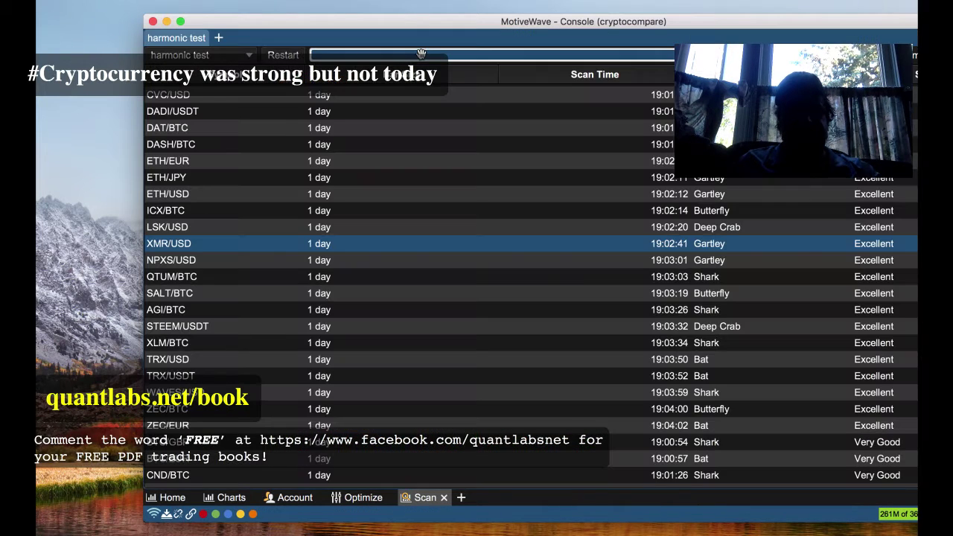
pyautogui.doubleClick(173, 259)
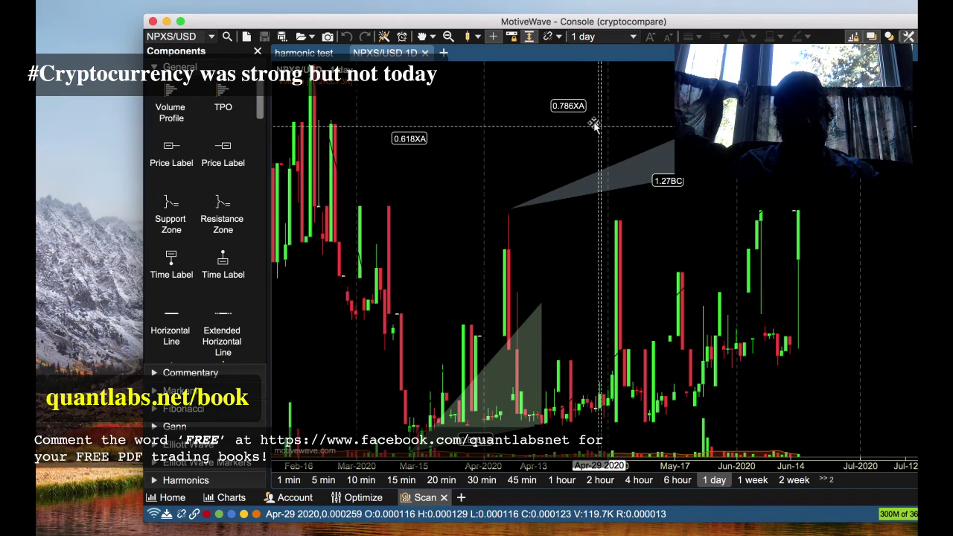
pyautogui.click(424, 53)
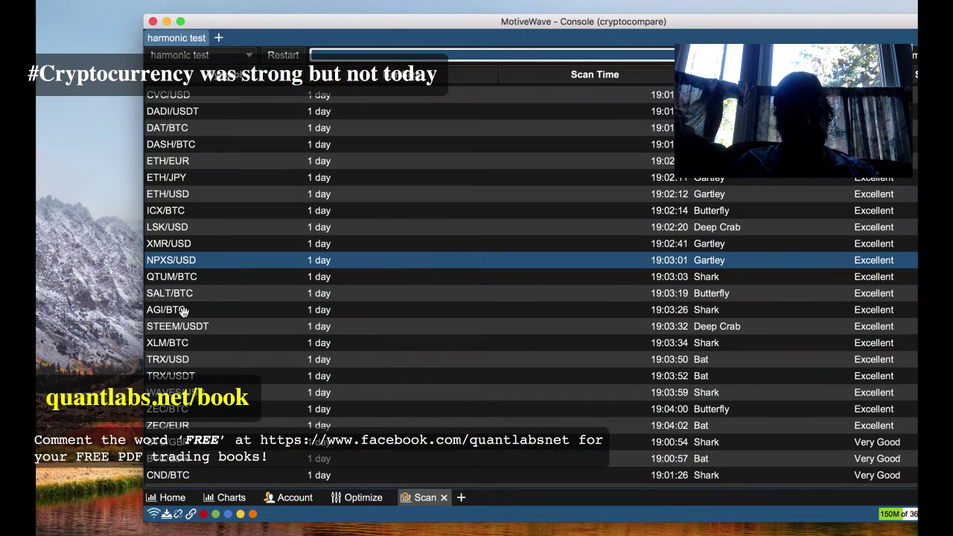
# Open the QTUM/BTC daily chart, scroll across its harmonic pattern, then close it
pyautogui.doubleClick(170, 278)
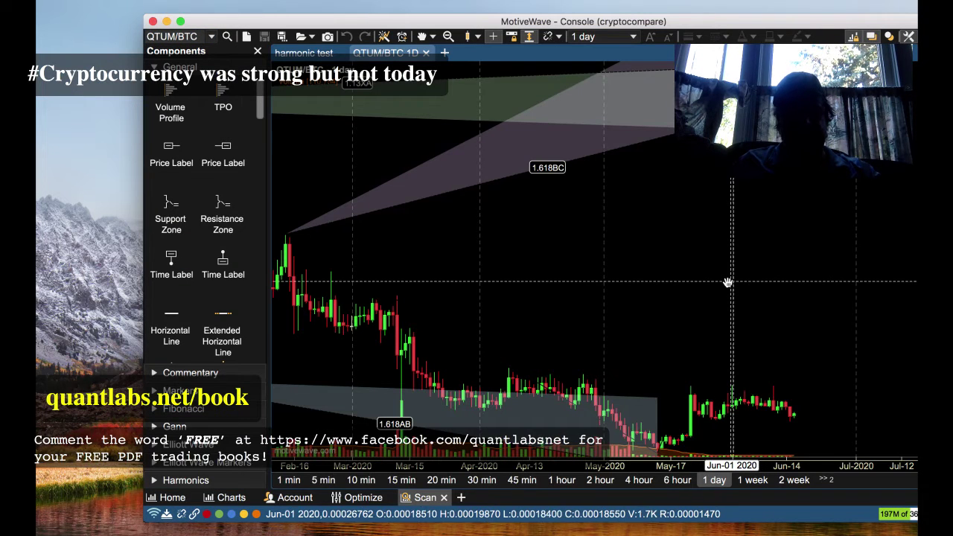
pyautogui.hscroll(5, 730, 279)
pyautogui.hscroll(1, 727, 282)
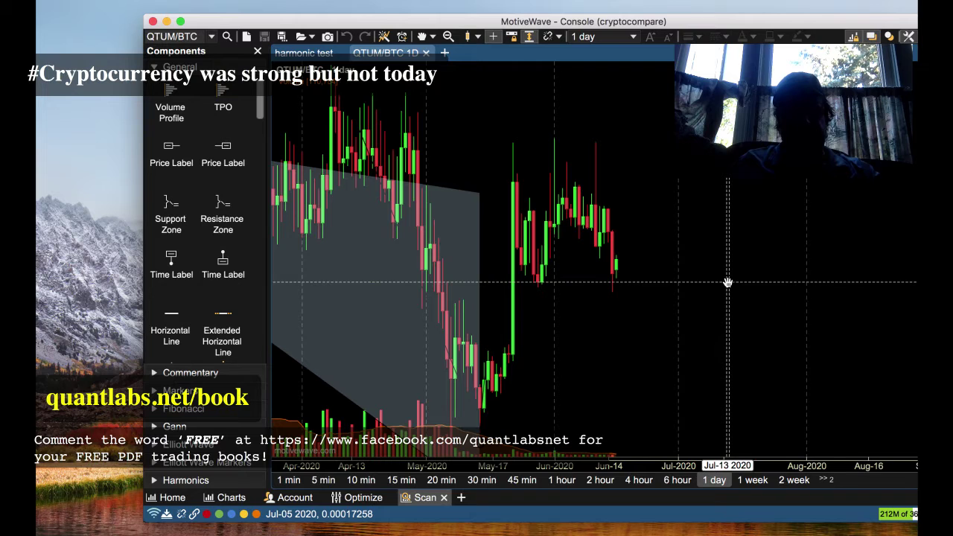
pyautogui.hscroll(-1, 728, 283)
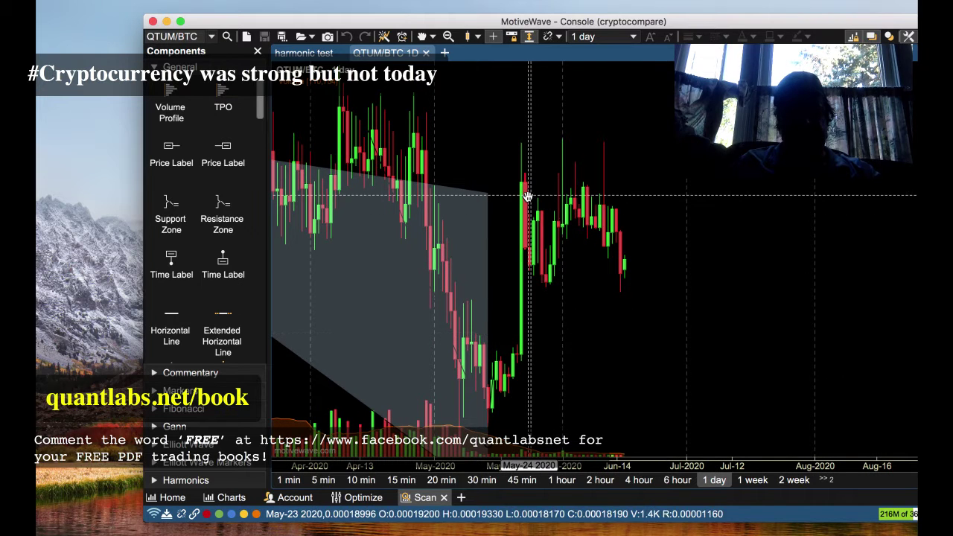
pyautogui.hscroll(5, 644, 245)
pyautogui.hscroll(-15, 644, 245)
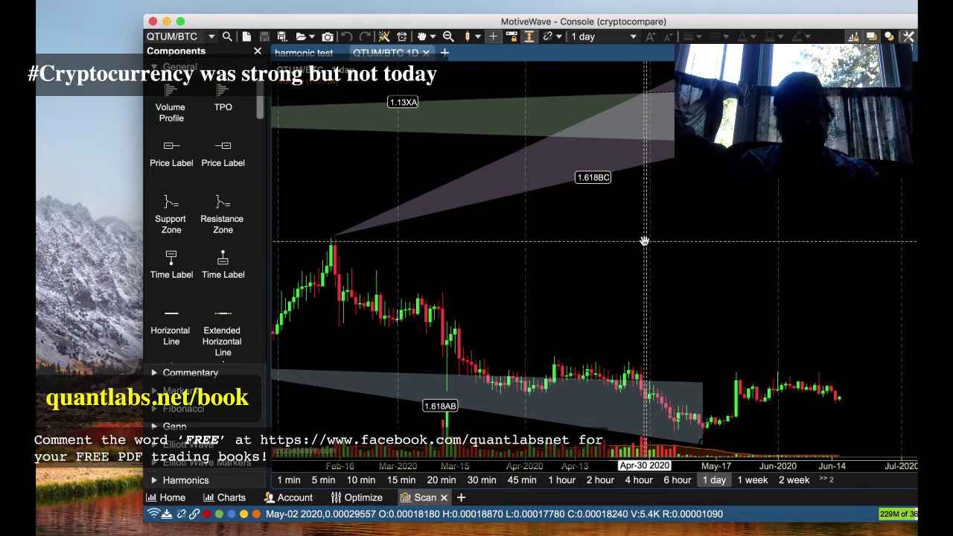
pyautogui.hscroll(4, 640, 238)
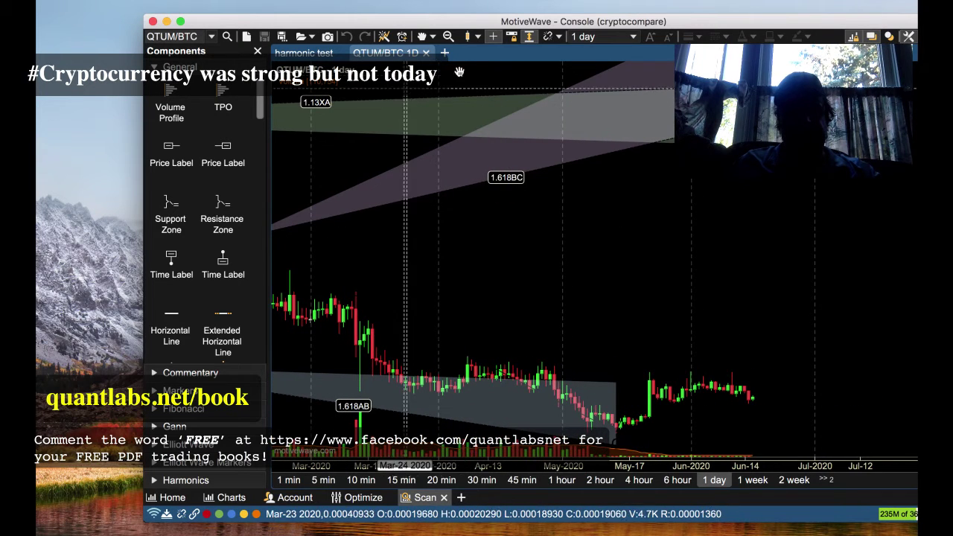
pyautogui.click(426, 53)
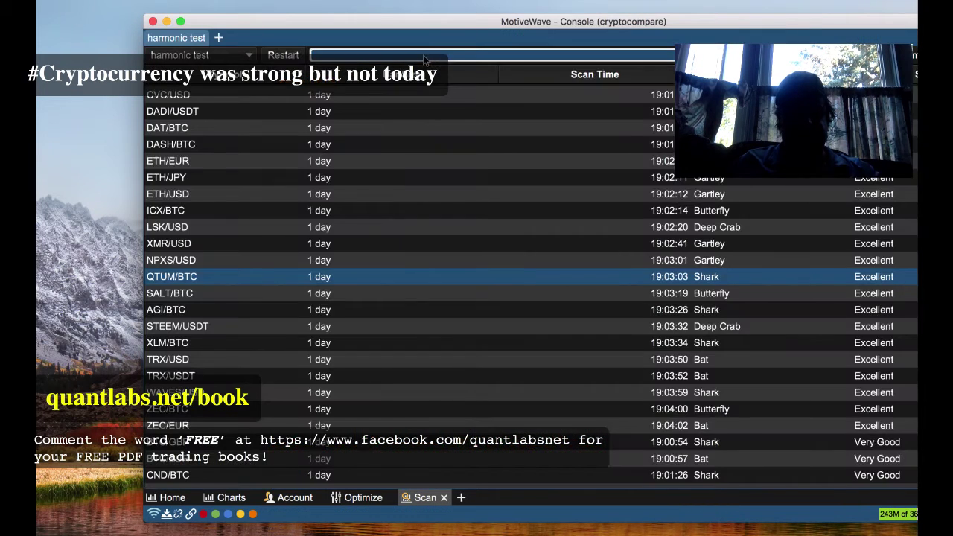
# View and close the SALT/BTC and AGI/BTC daily charts, then nudge the window right
pyautogui.doubleClick(185, 294)
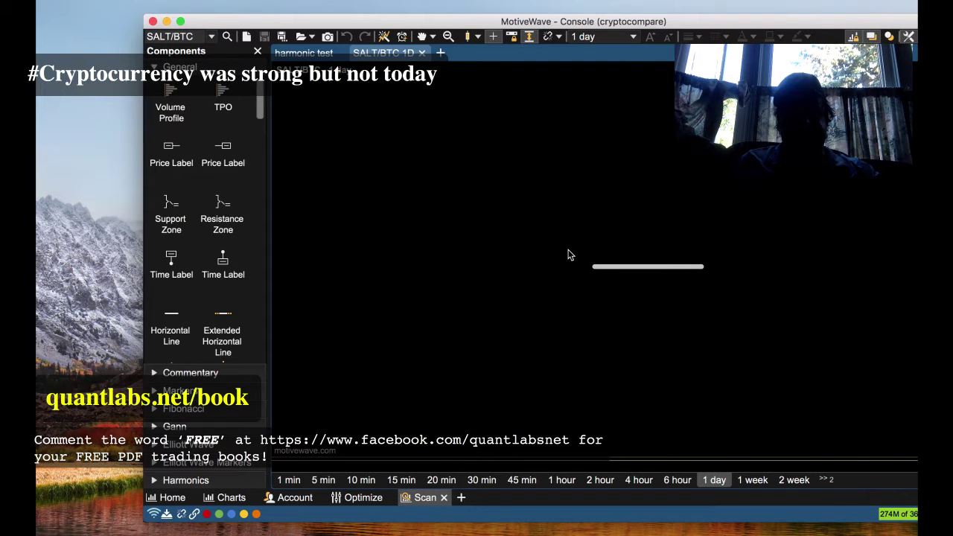
pyautogui.click(422, 53)
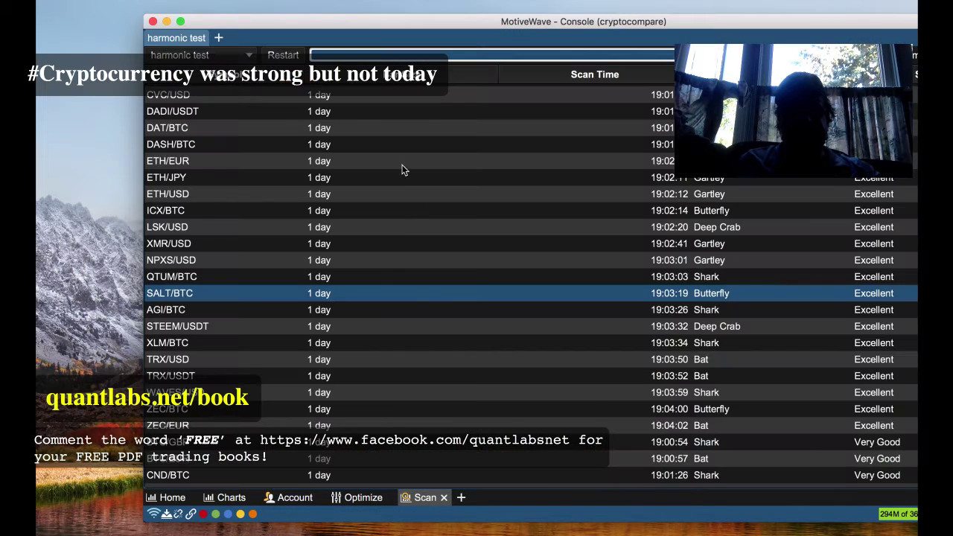
pyautogui.doubleClick(195, 313)
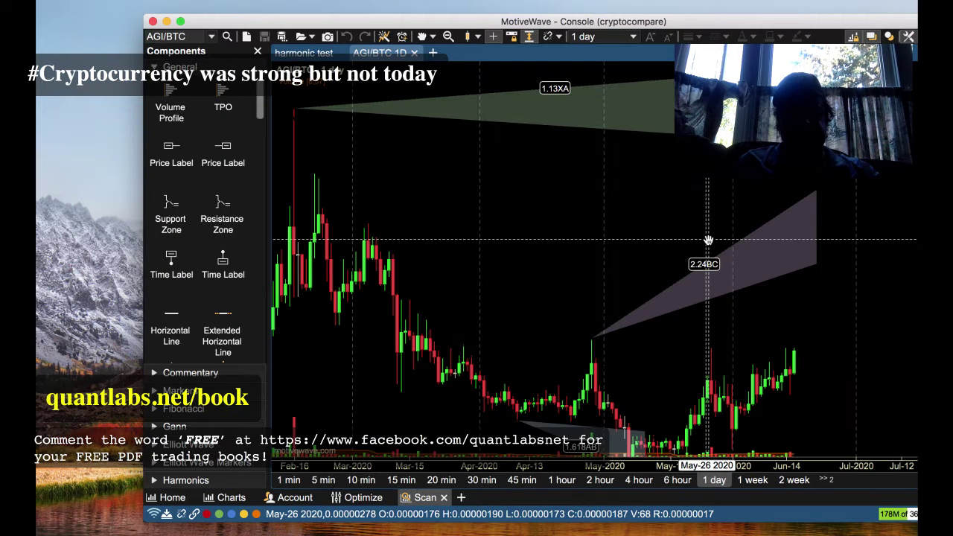
pyautogui.hscroll(10, 670, 206)
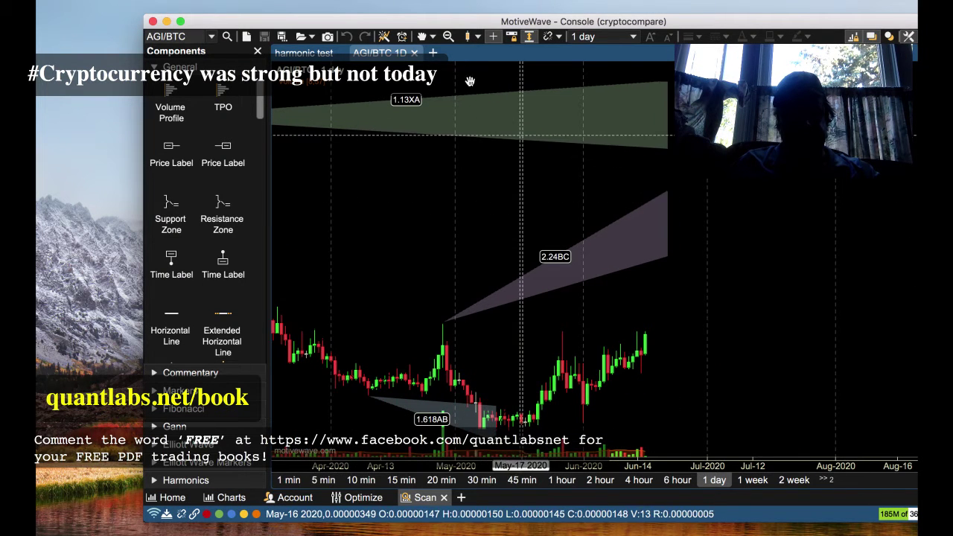
pyautogui.click(414, 53)
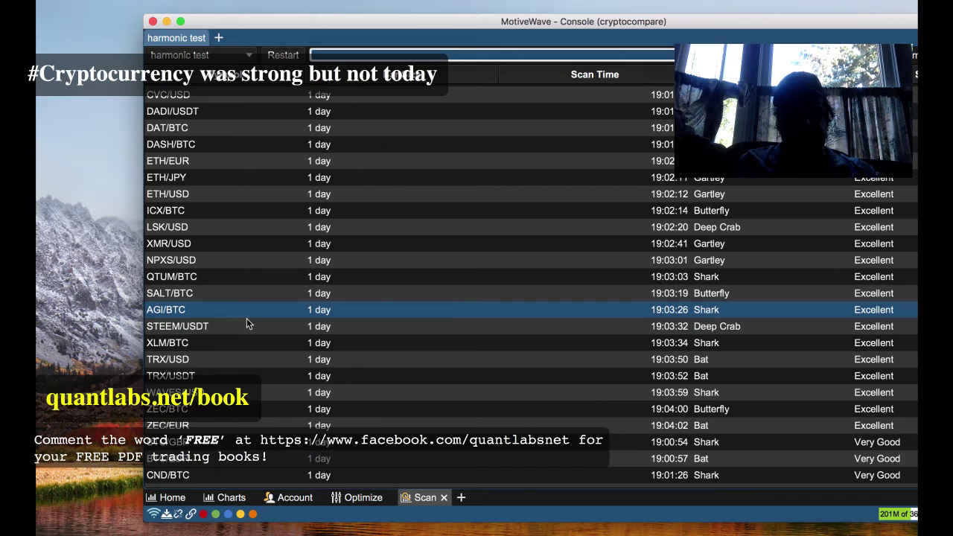
pyautogui.scroll(-3, 247, 320)
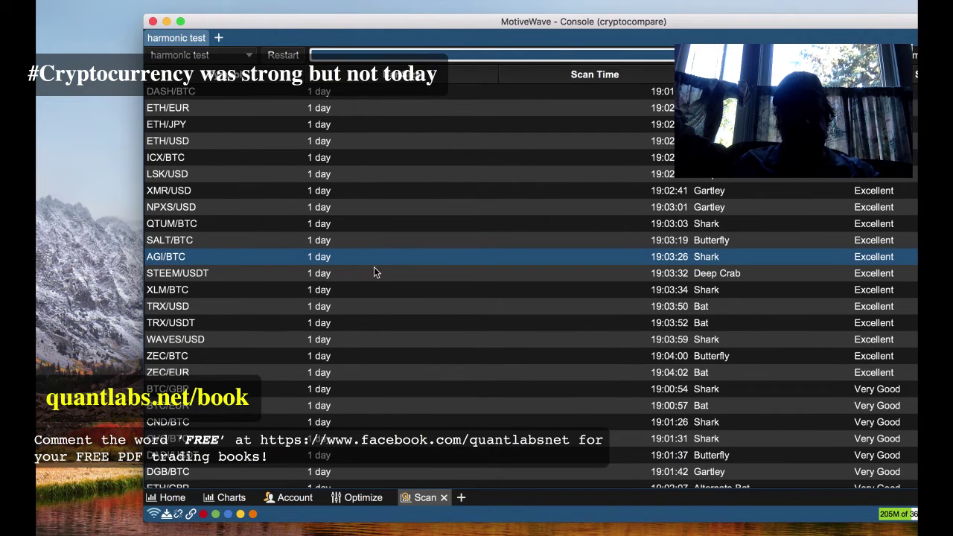
pyautogui.moveTo(589, 25); pyautogui.dragTo(608, 24)
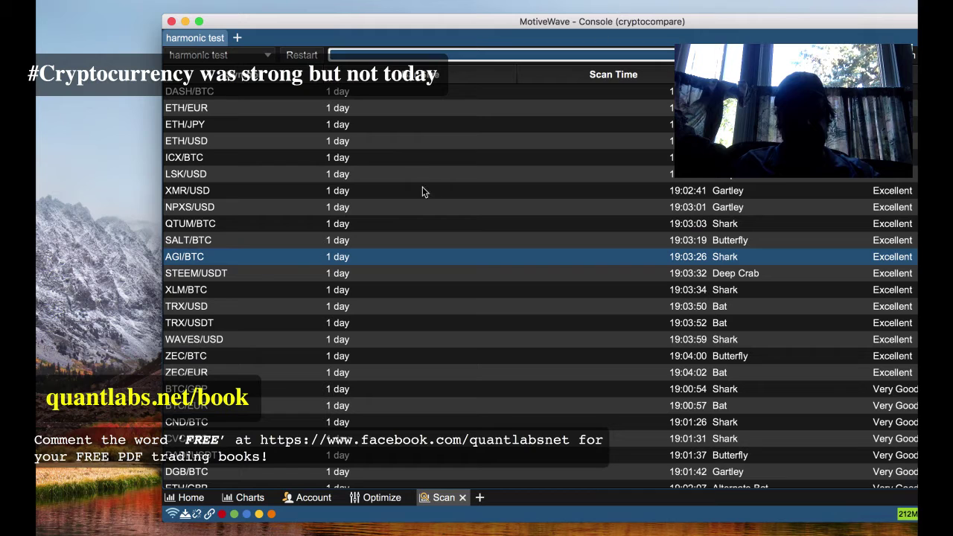
pyautogui.doubleClick(198, 273)
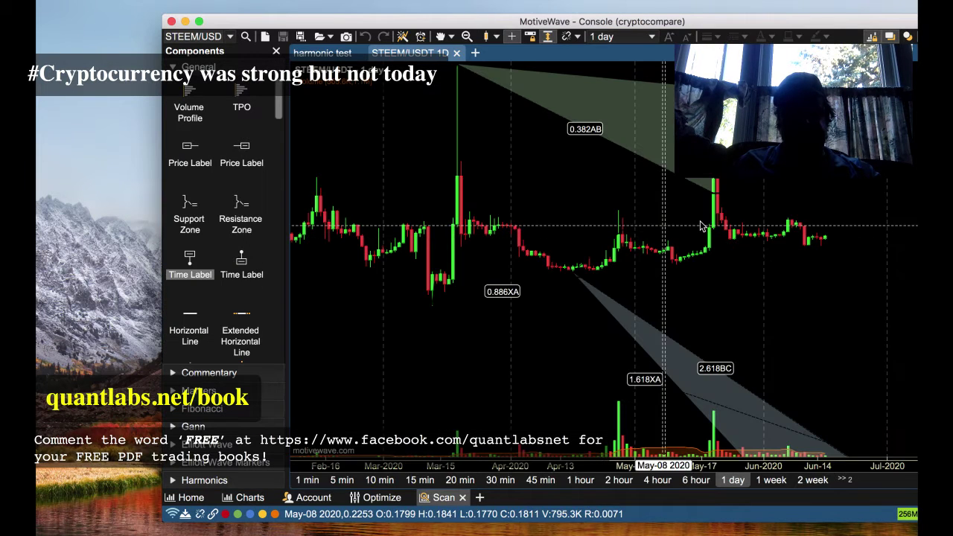
pyautogui.click(456, 54)
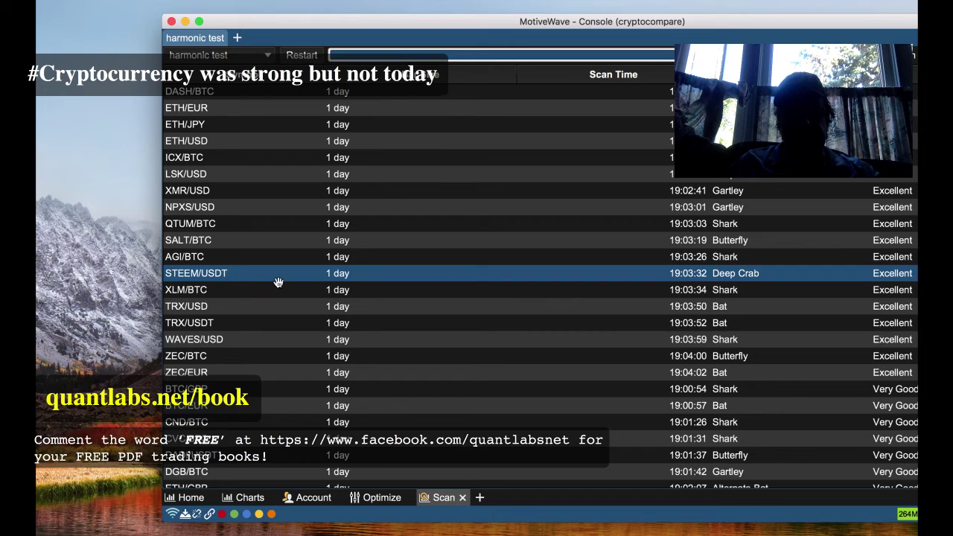
pyautogui.doubleClick(185, 293)
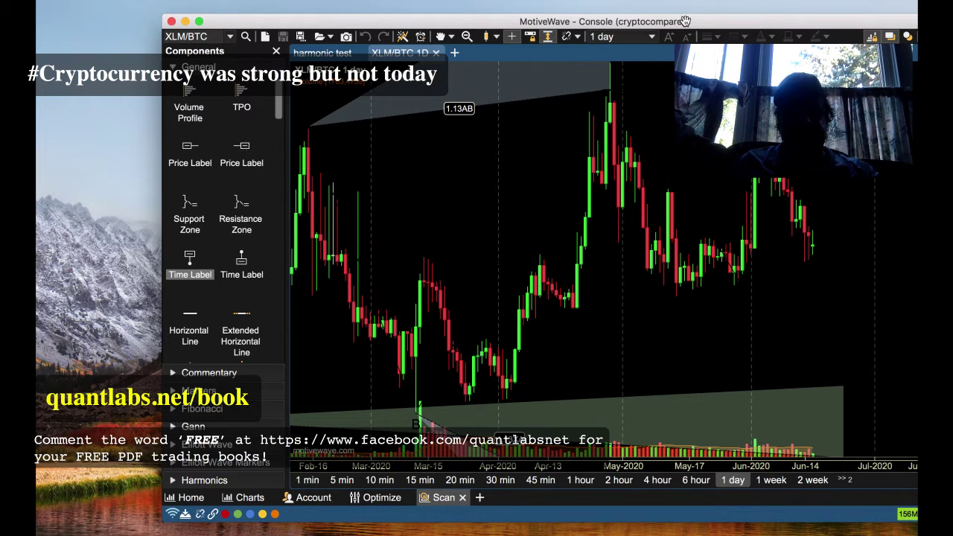
pyautogui.moveTo(685, 20); pyautogui.dragTo(506, 21)
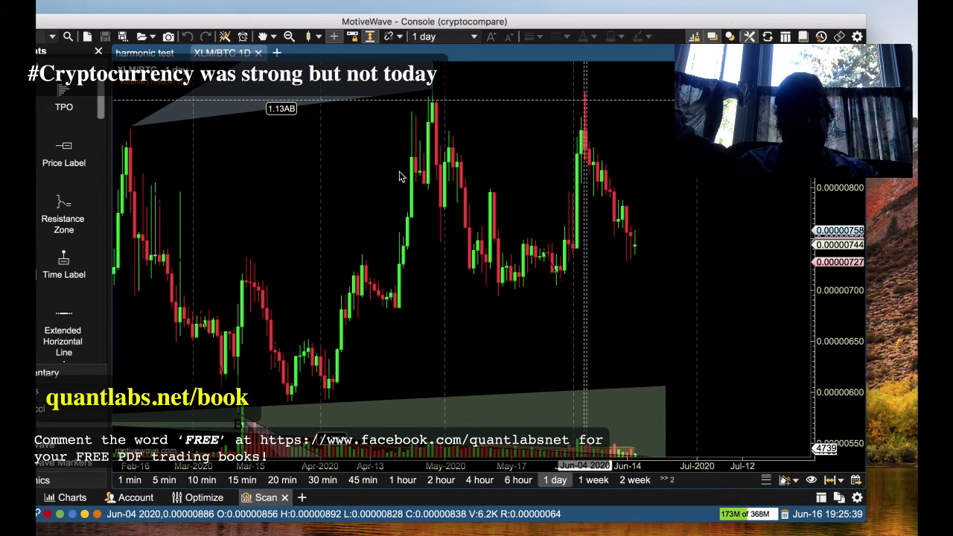
pyautogui.moveTo(160, 24); pyautogui.dragTo(330, 24)
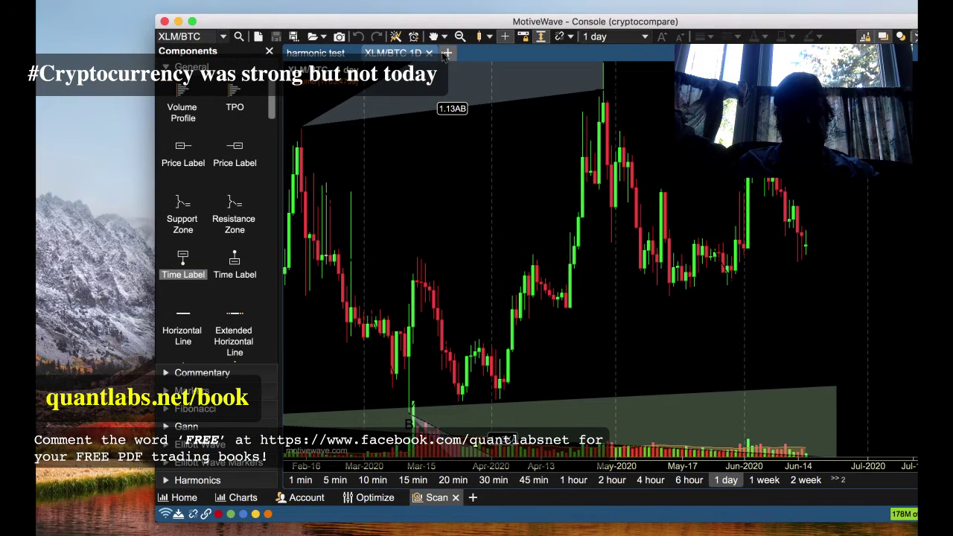
pyautogui.click(430, 54)
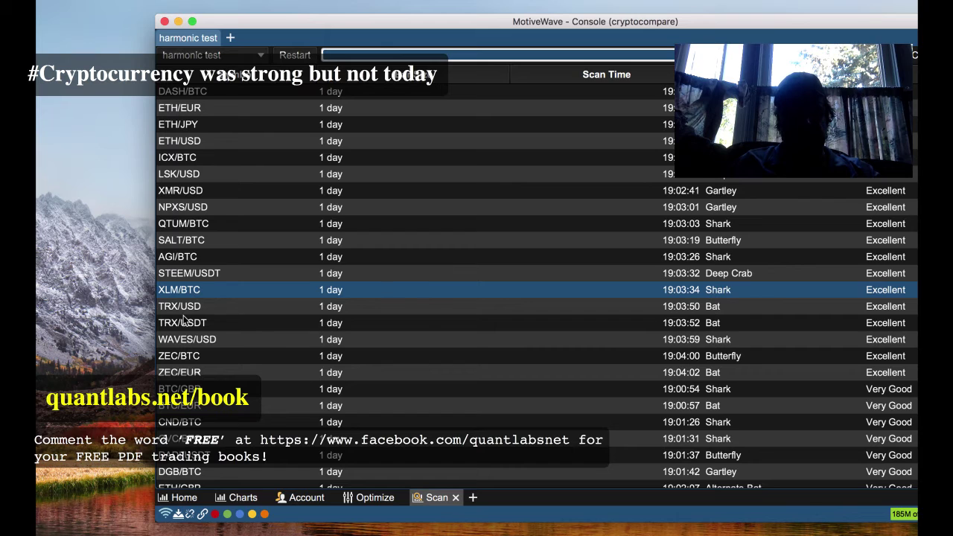
pyautogui.doubleClick(176, 306)
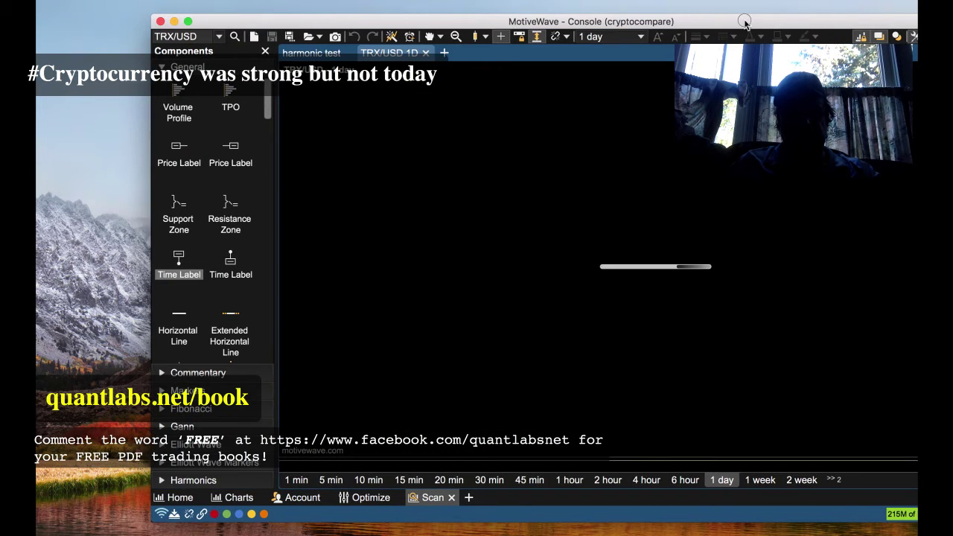
pyautogui.moveTo(742, 22); pyautogui.dragTo(590, 21)
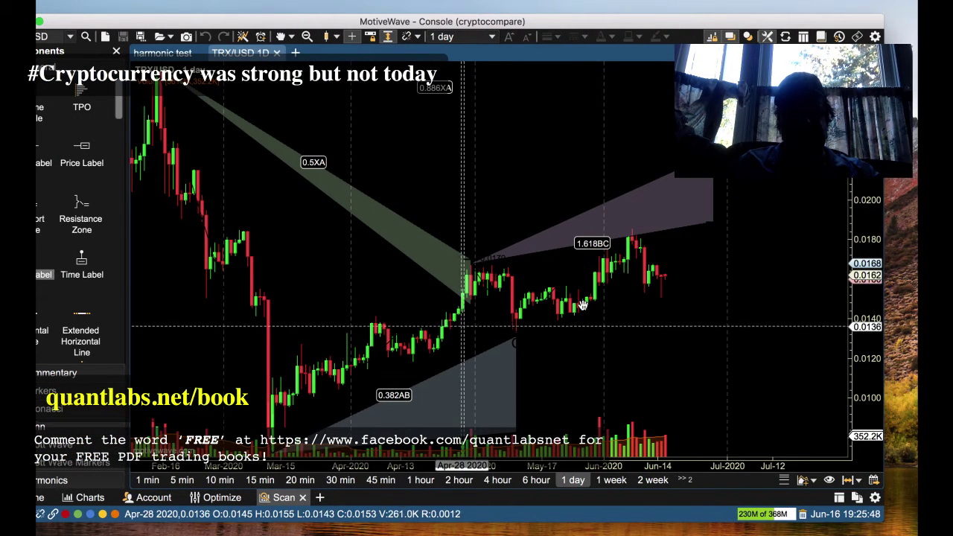
pyautogui.click(276, 53)
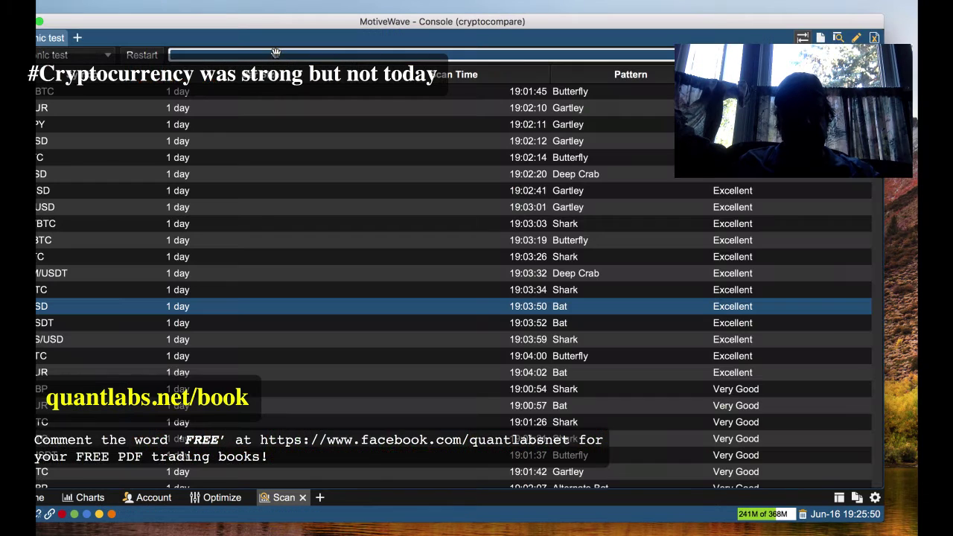
pyautogui.moveTo(341, 22); pyautogui.dragTo(548, 9)
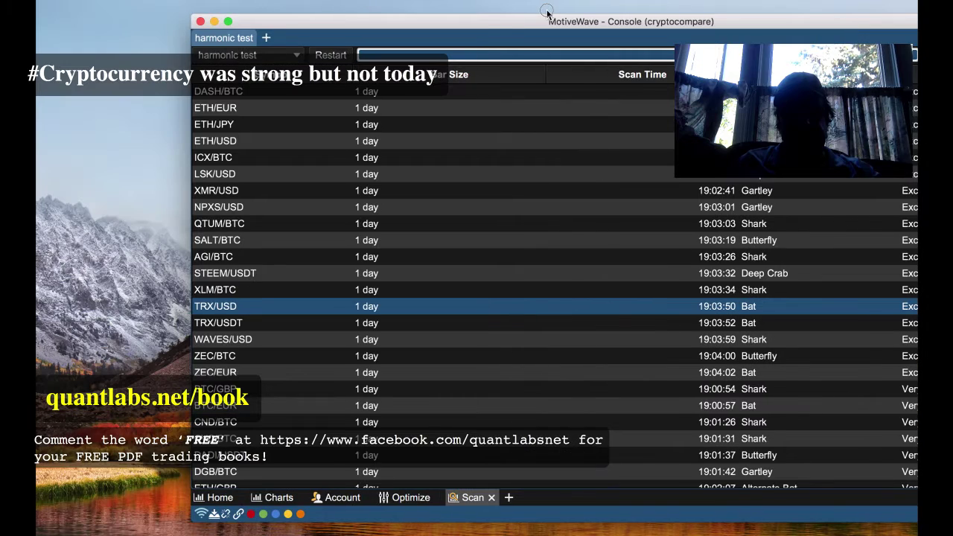
pyautogui.doubleClick(222, 339)
pyautogui.moveTo(717, 22); pyautogui.dragTo(566, 20)
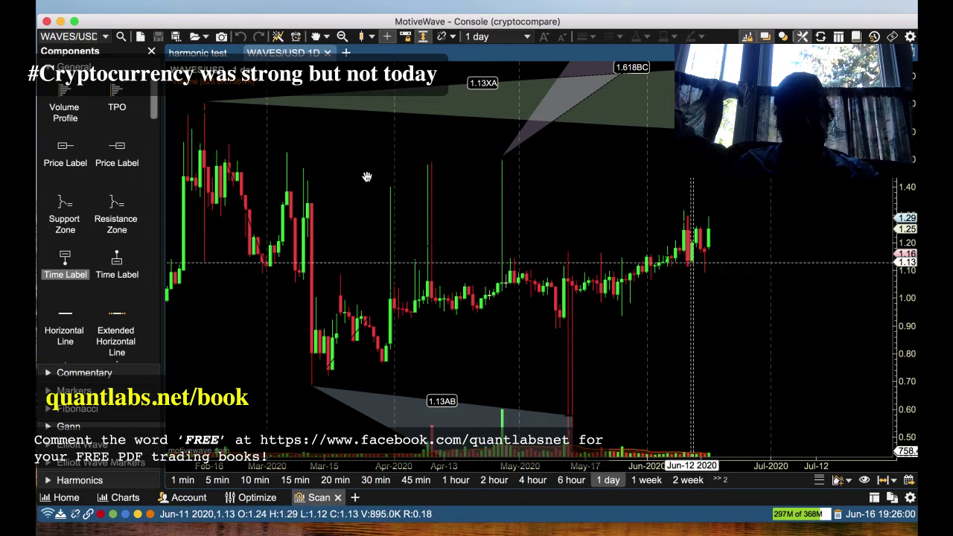
pyautogui.click(327, 53)
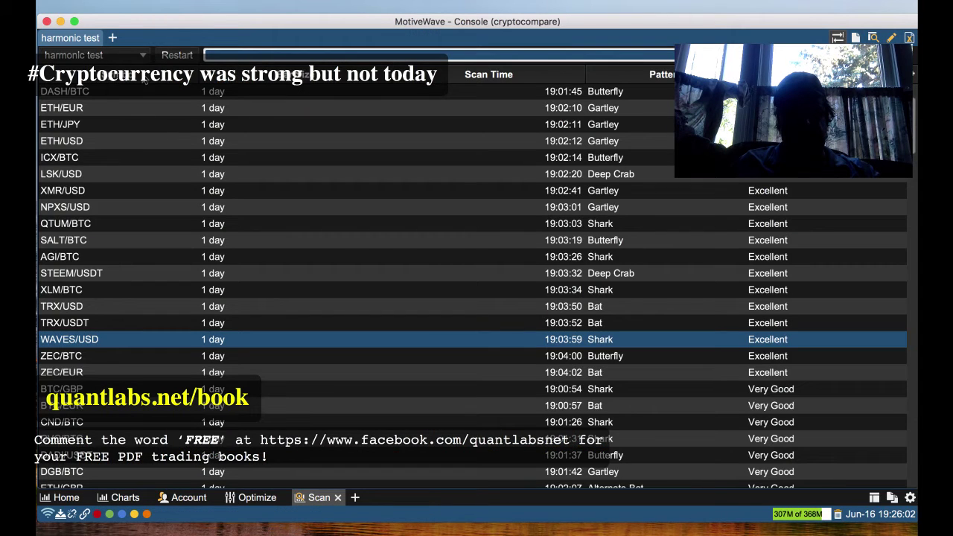
pyautogui.moveTo(148, 25); pyautogui.dragTo(282, 24)
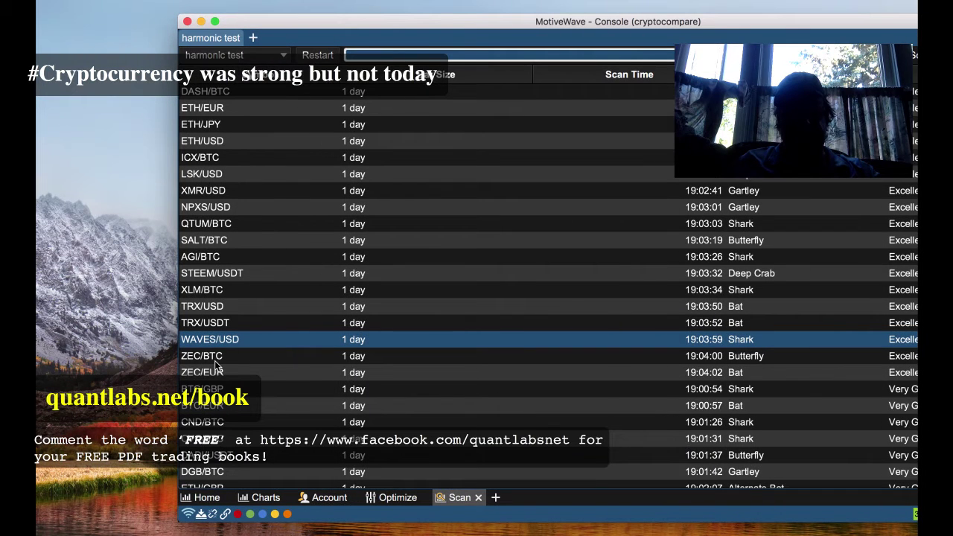
pyautogui.doubleClick(217, 362)
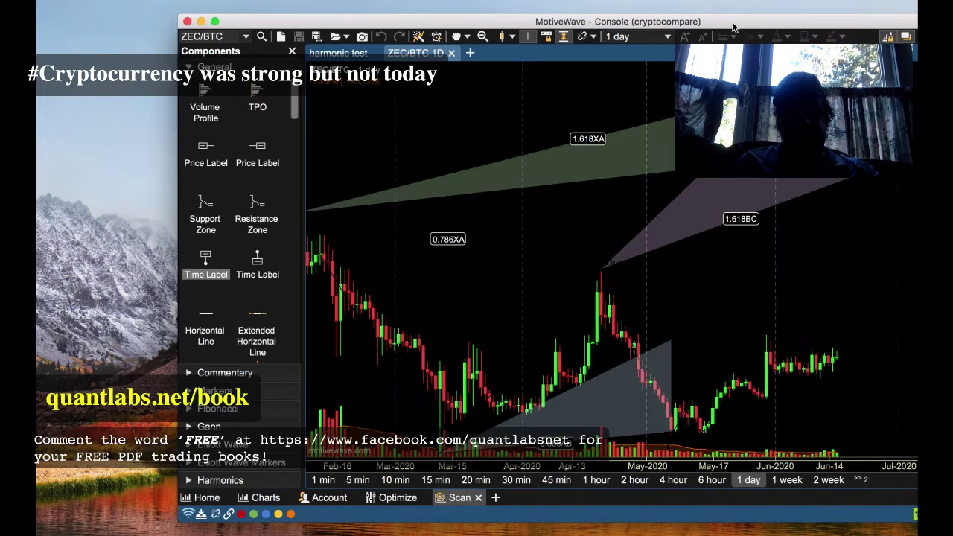
pyautogui.doubleClick(602, 23)
pyautogui.moveTo(602, 23); pyautogui.dragTo(703, 25)
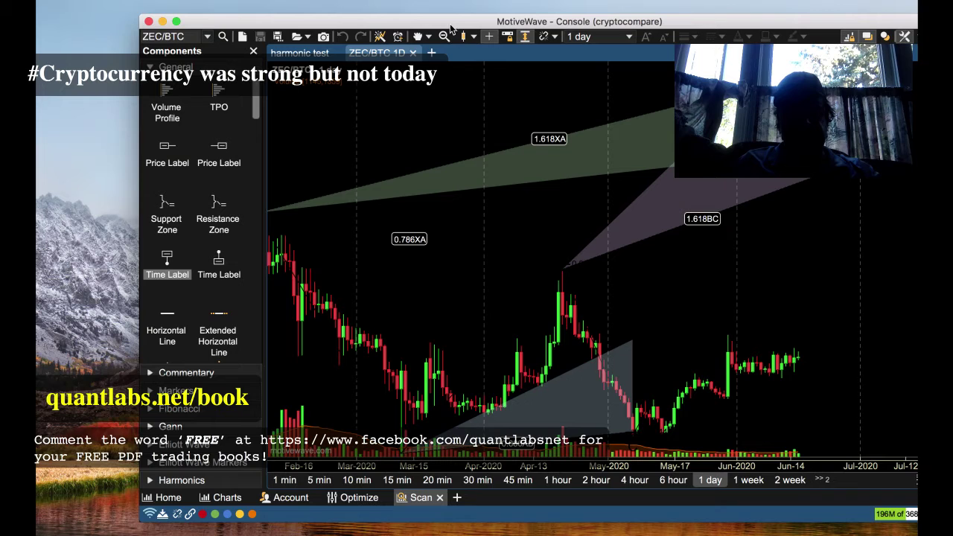
pyautogui.click(412, 53)
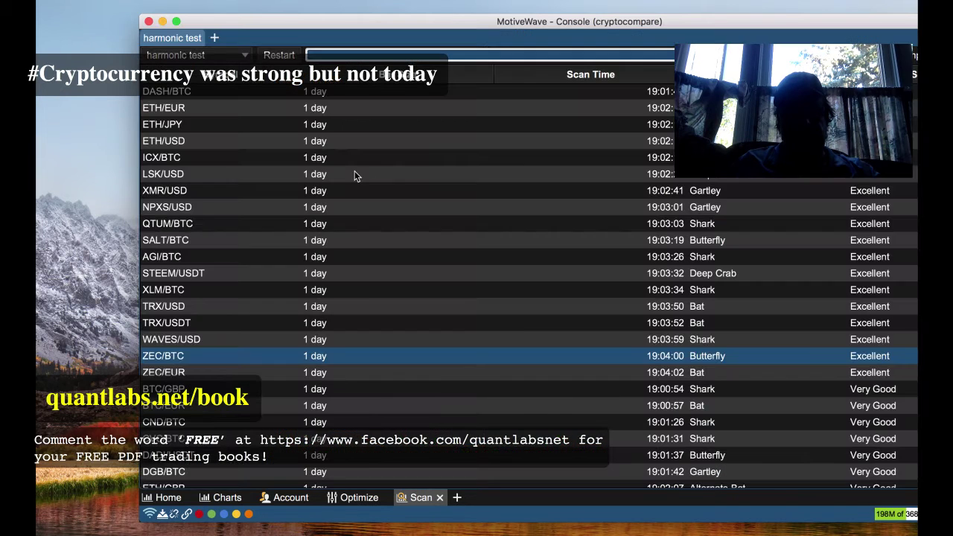
pyautogui.doubleClick(183, 377)
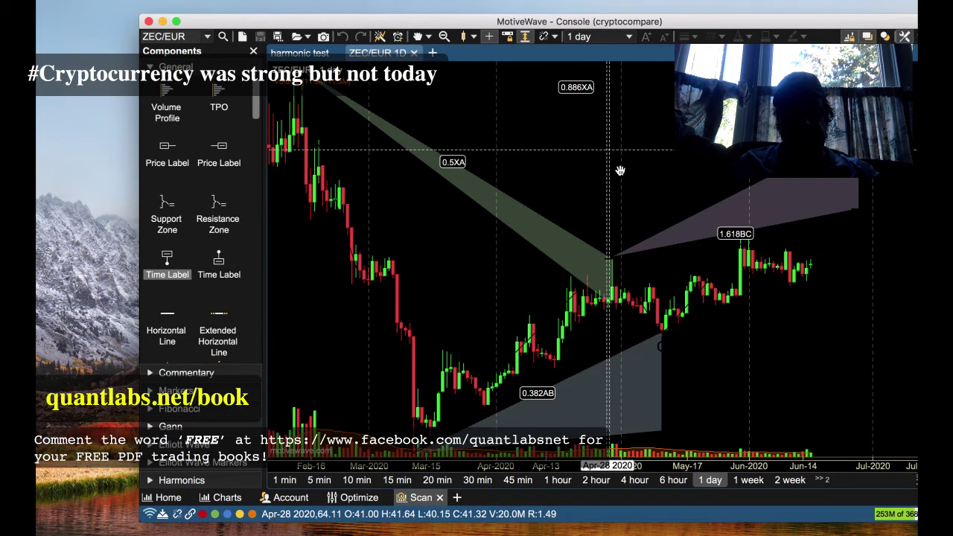
pyautogui.click(414, 53)
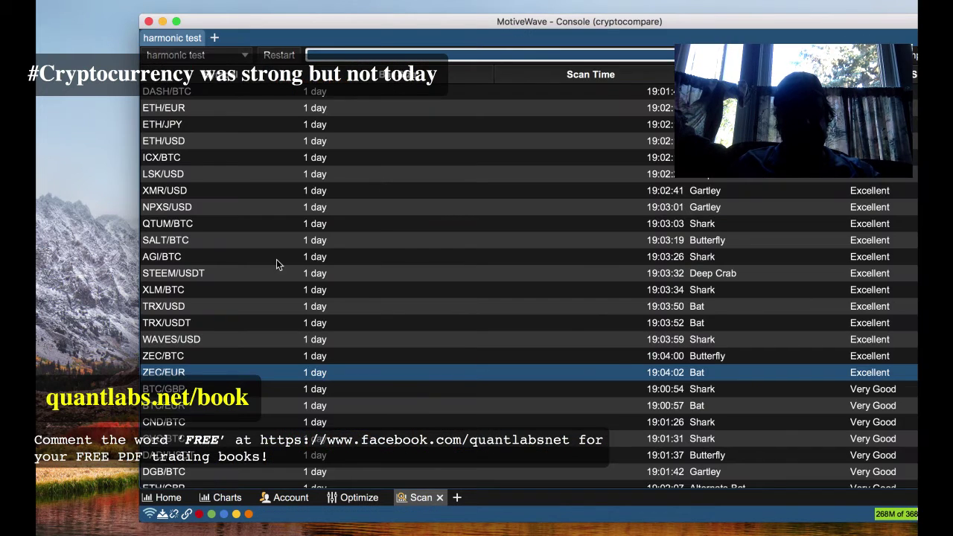
pyautogui.scroll(4, 186, 273)
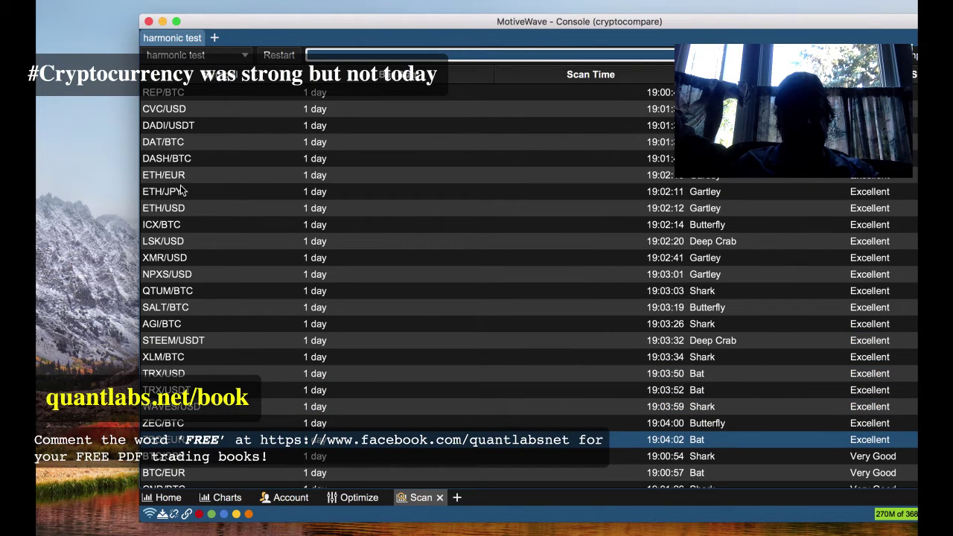
# Open the ETH/EUR 1D chart in its own tab, then bring the harmonic test list forward
pyautogui.doubleClick(181, 177)
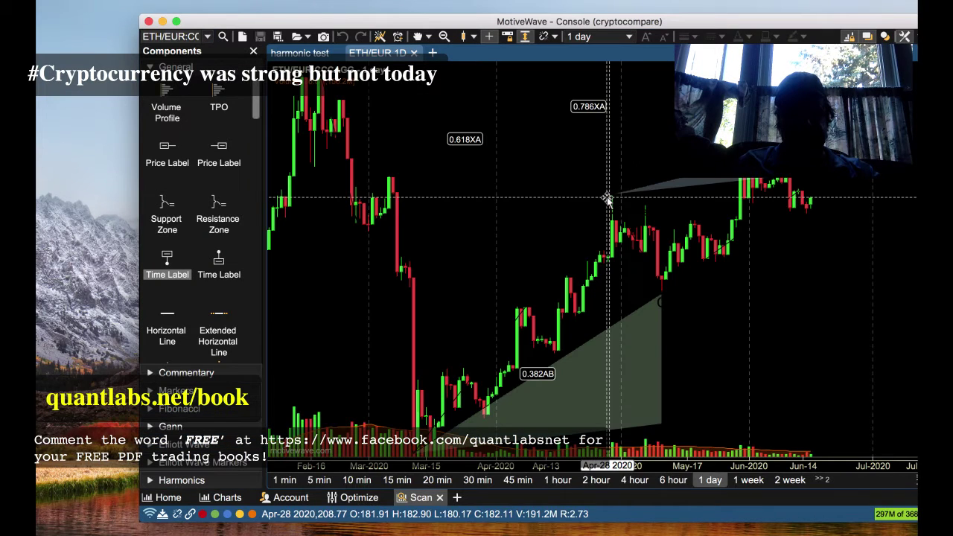
pyautogui.moveTo(690, 21); pyautogui.dragTo(643, 21)
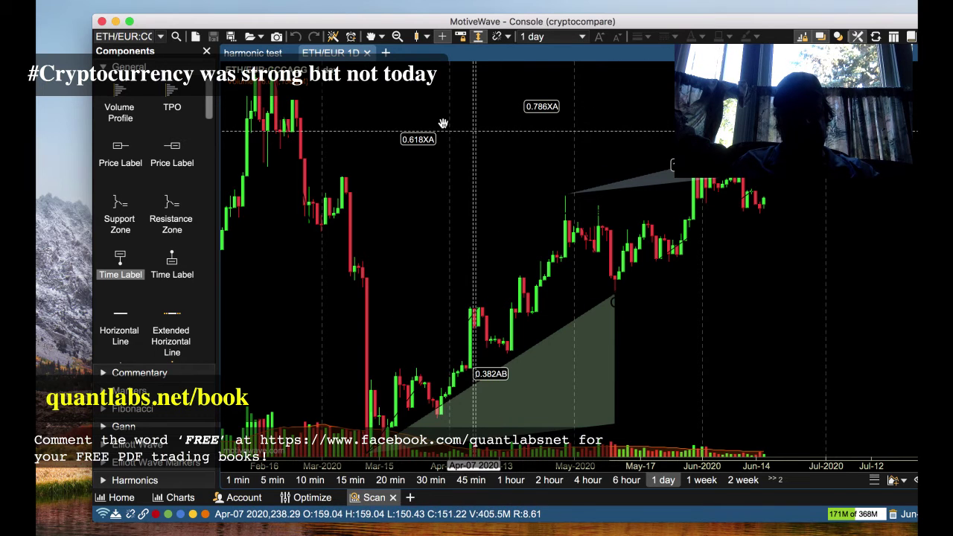
pyautogui.click(253, 53)
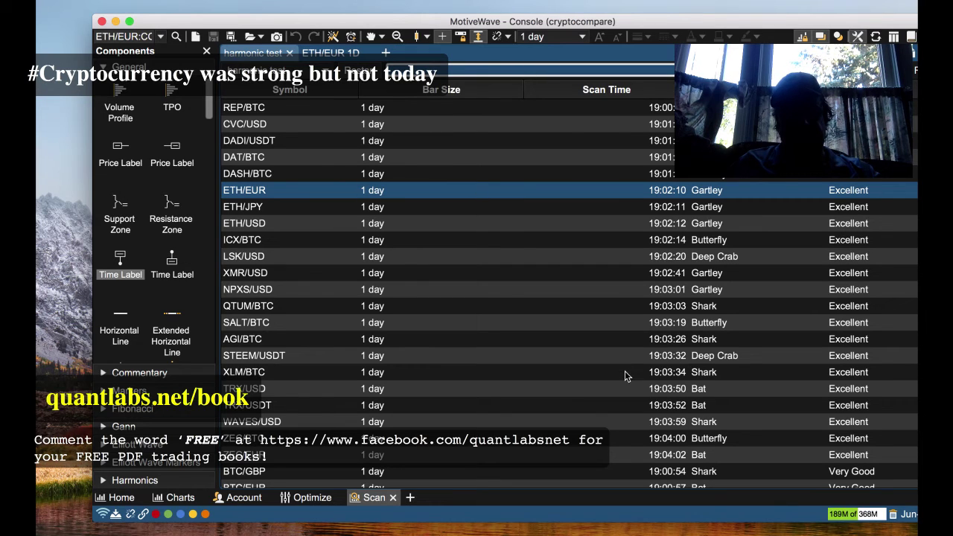
pyautogui.click(720, 533)
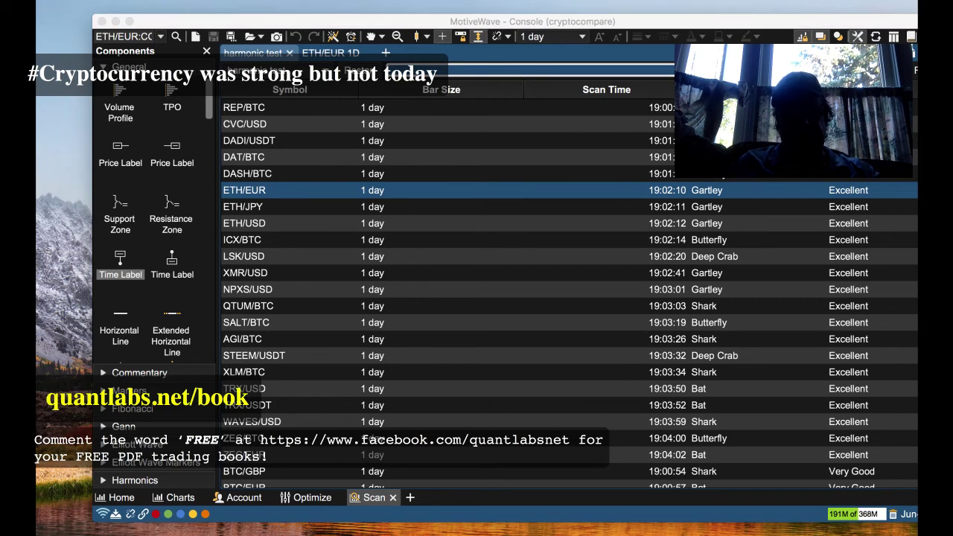